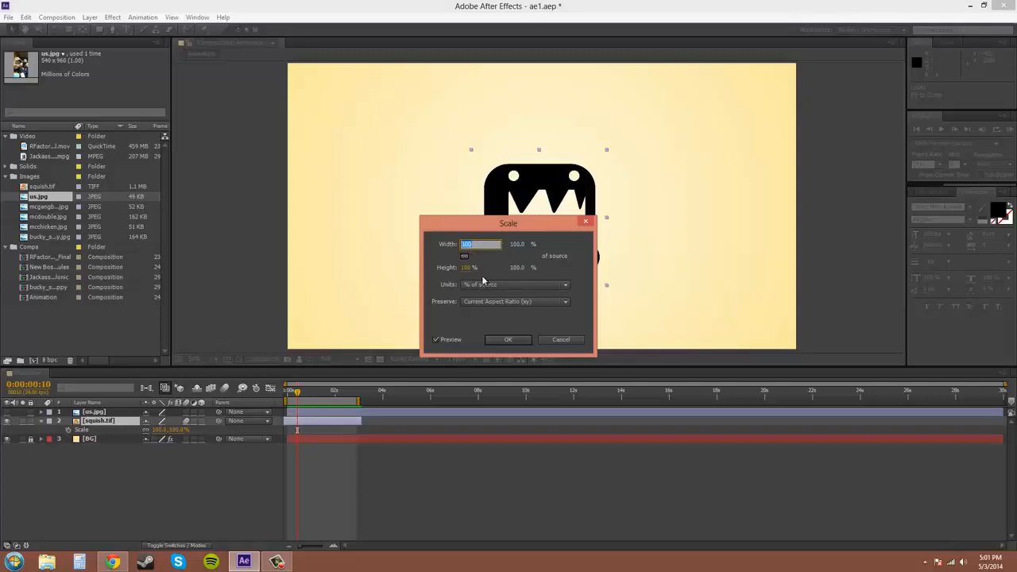
Review the unit options in the Scale dialog, keep Current Aspect Ratio (xy) as the preserve setting, and accept the dialog
click(483, 283)
click(488, 286)
click(496, 302)
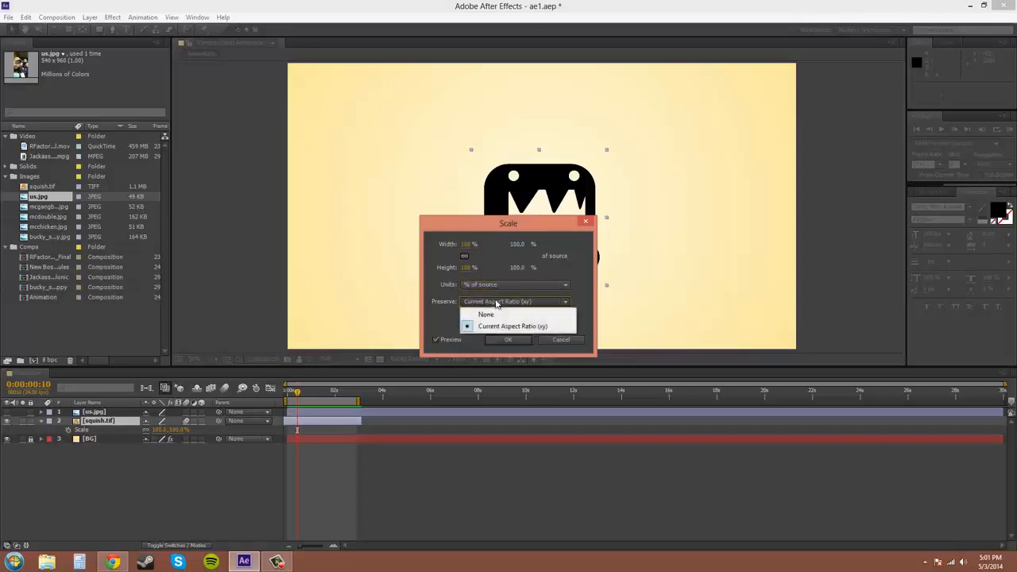
click(512, 326)
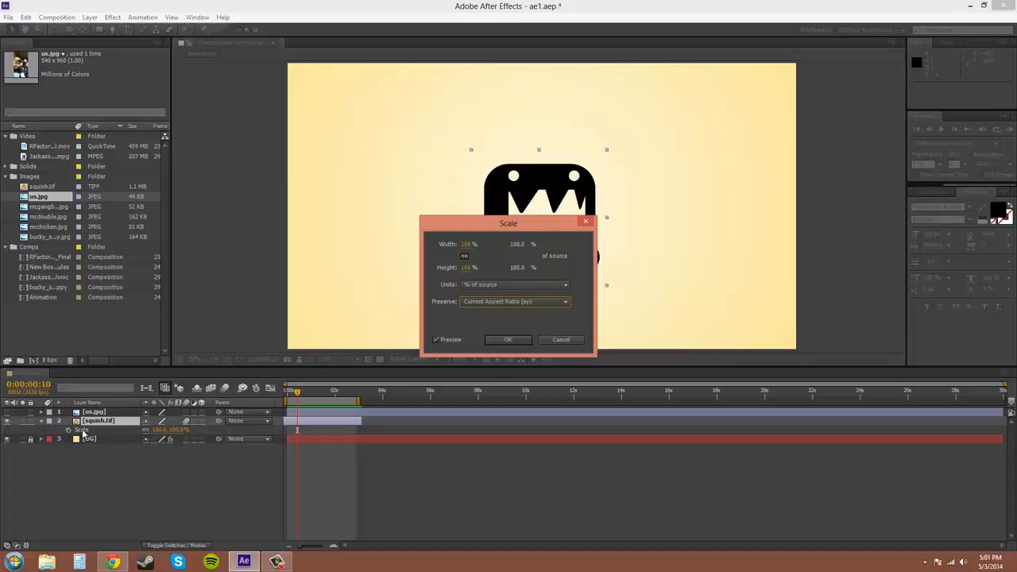
click(514, 340)
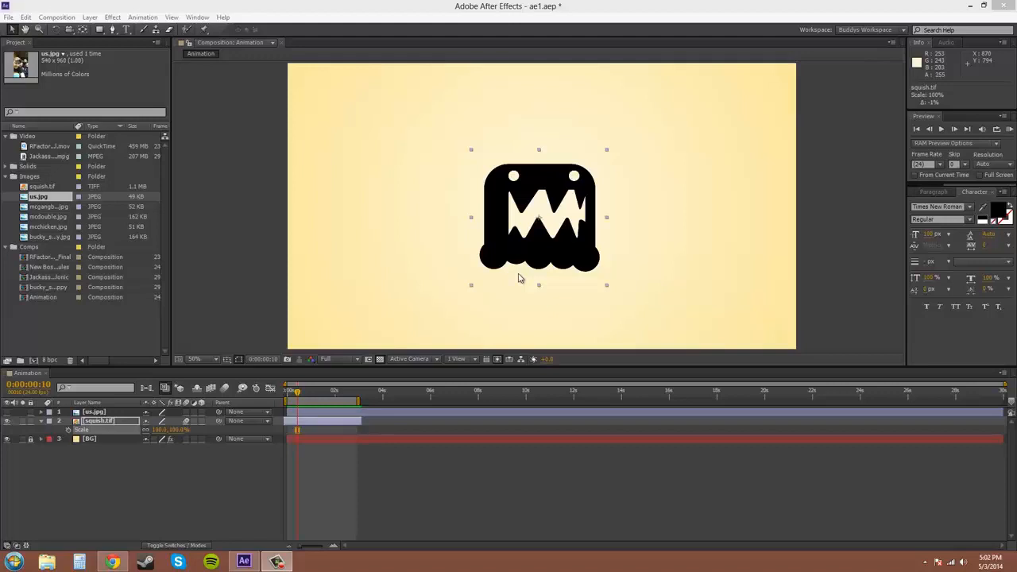
Enlarge the squish.tif layer in 1% increments up to 117%
click(505, 249)
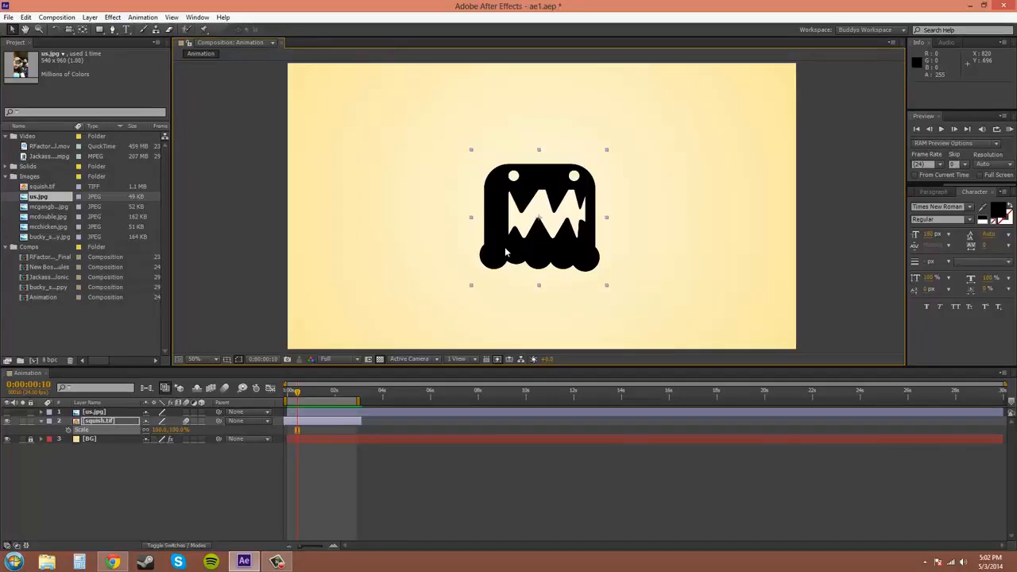
key(ctrl+KP_Add)
key(ctrl+KP_Add)
key(ctrl+KP_Add)
key(ctrl+KP_Add)
key(ctrl+KP_Add)
key(ctrl+KP_Add)
key(ctrl+KP_Add)
key(ctrl+KP_Add)
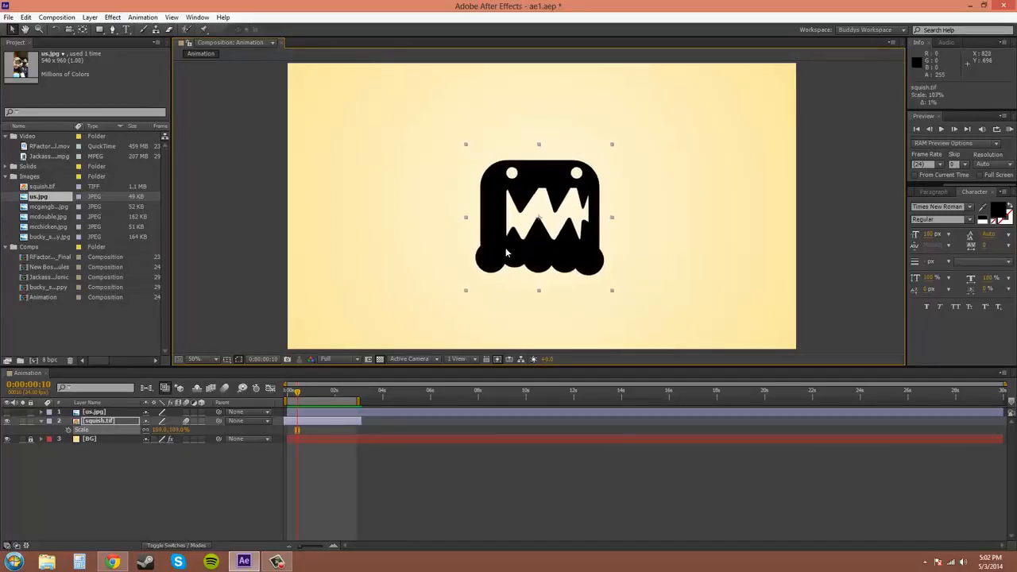
key(alt+KP_Add)
key(alt+KP_Add)
key(alt+KP_Add)
key(alt+KP_Add)
key(alt+KP_Add)
key(alt+KP_Add)
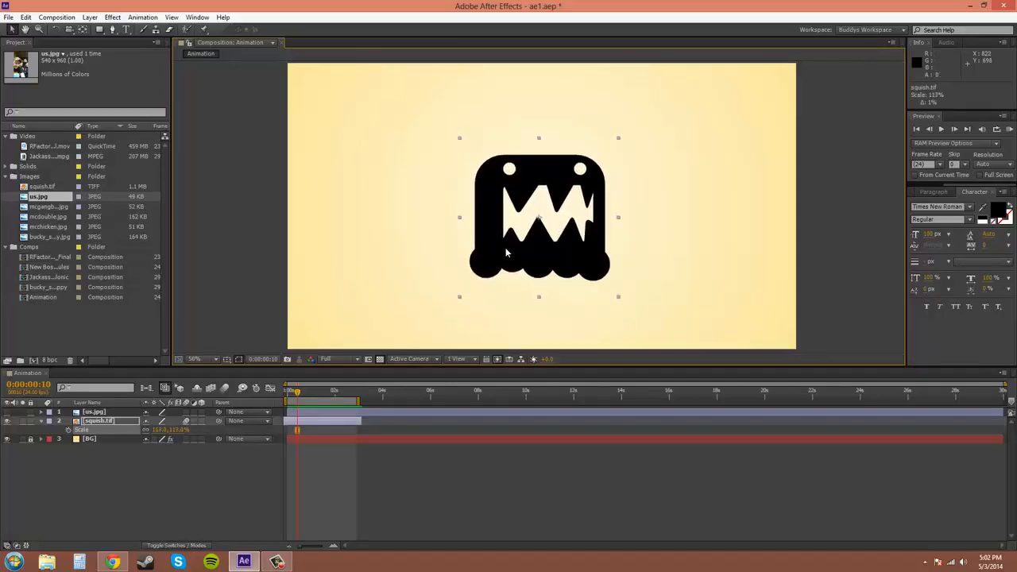
Shrink the squish.tif layer in 1% increments down to 100%
key(alt+KP_Subtract)
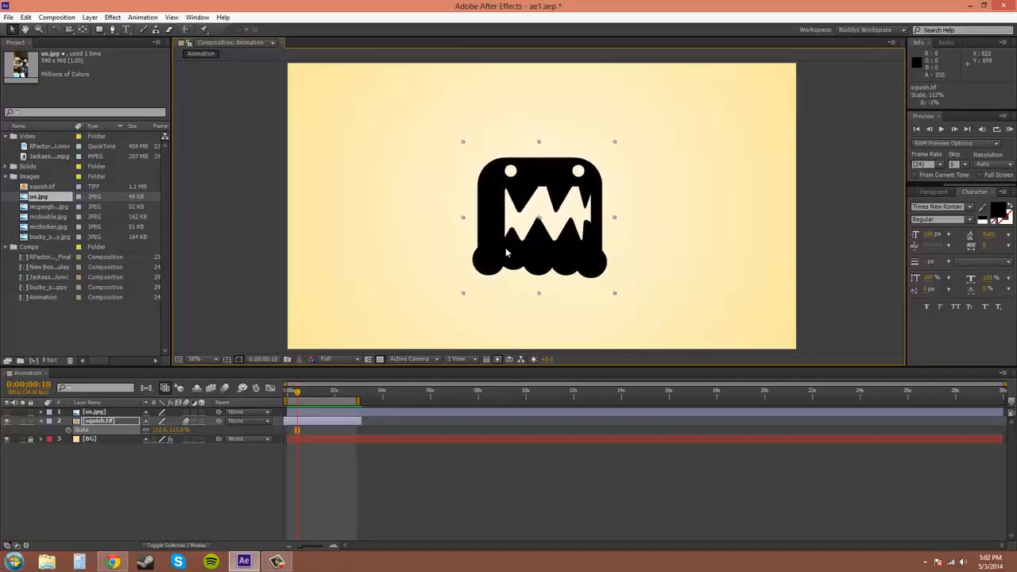
key(alt+KP_Subtract)
key(alt+KP_Subtract)
key(alt+KP_Subtract)
key(alt+KP_Subtract)
key(alt+KP_Subtract)
key(alt+KP_Subtract)
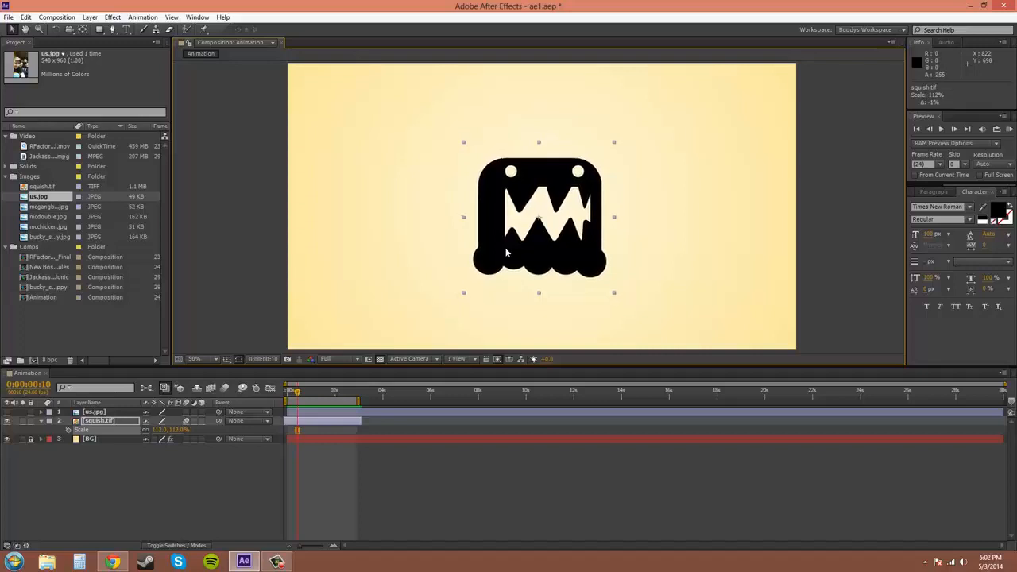
key(alt+KP_Subtract)
key(alt+KP_Subtract)
key(alt+KP_Subtract)
key(alt+KP_Subtract)
key(alt+KP_Subtract)
key(alt+KP_Subtract)
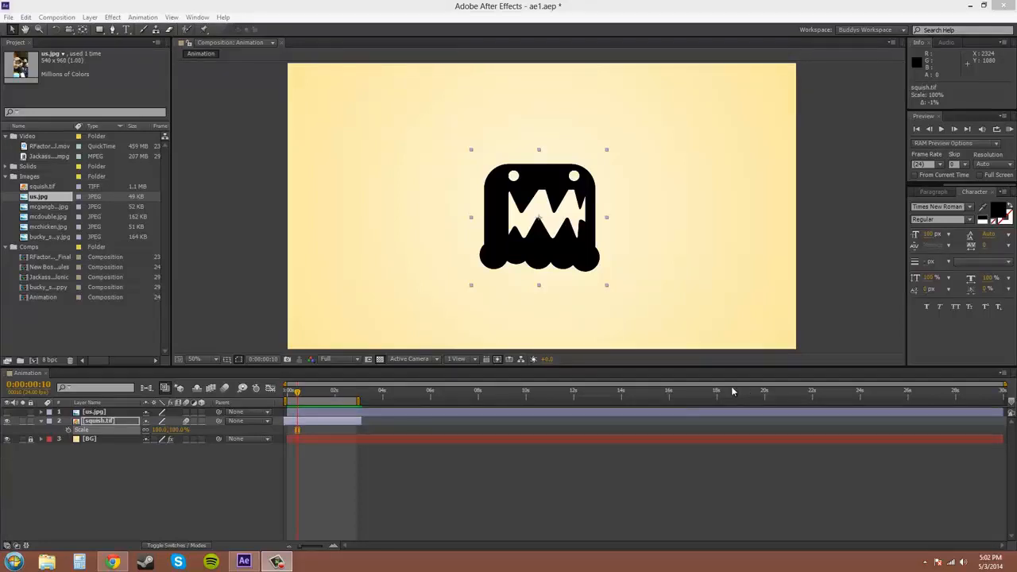
Show the Scale property of the squish.tif layer and start keyframing it at 0:00:00:00
click(104, 421)
key(s)
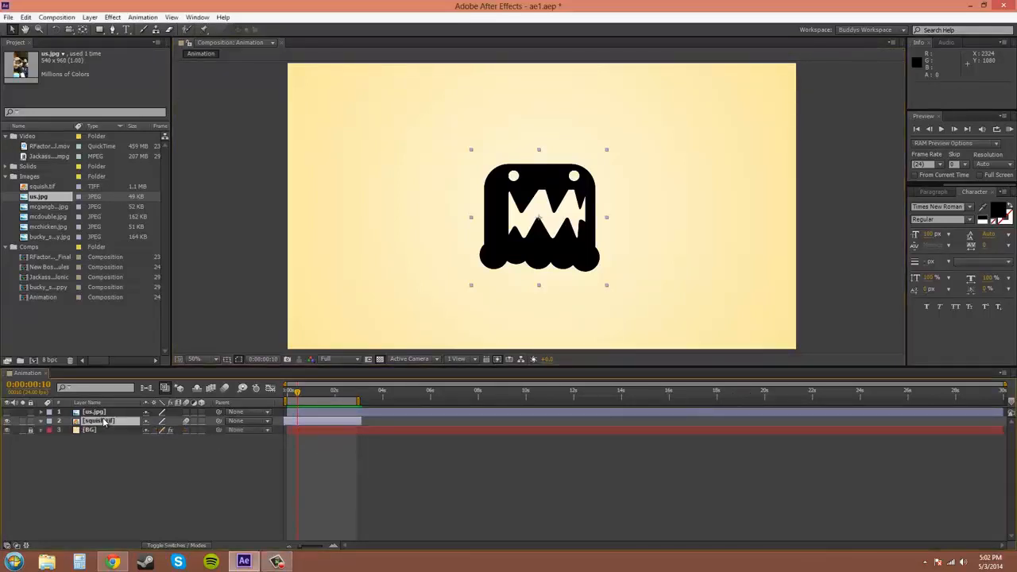
key(s)
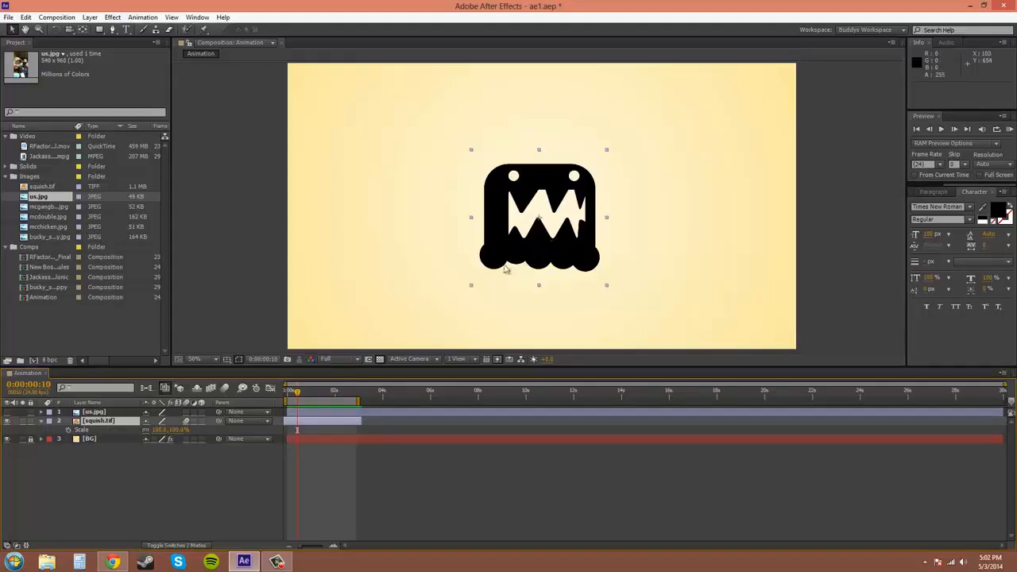
drag(298, 394, 278, 397)
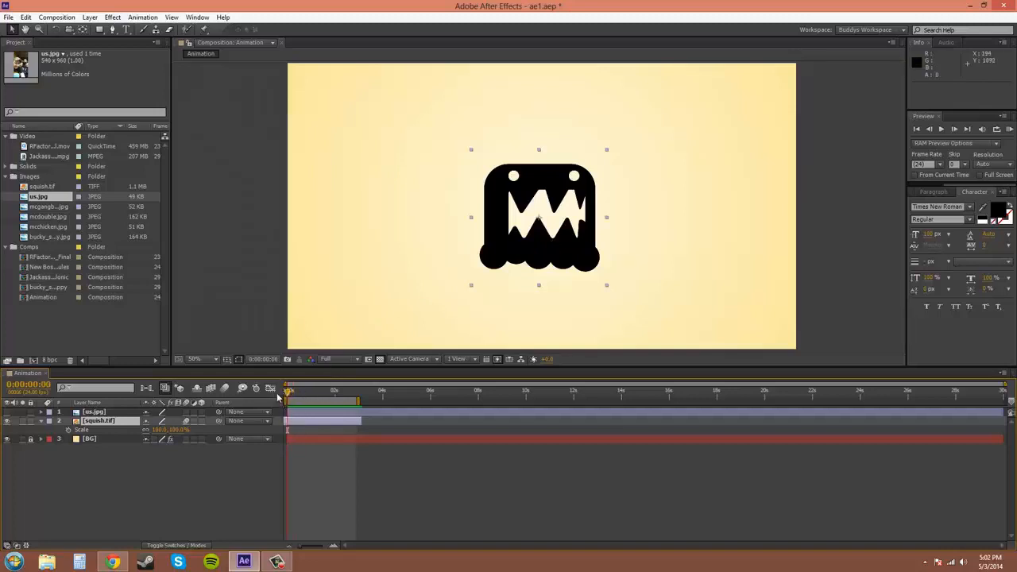
click(67, 430)
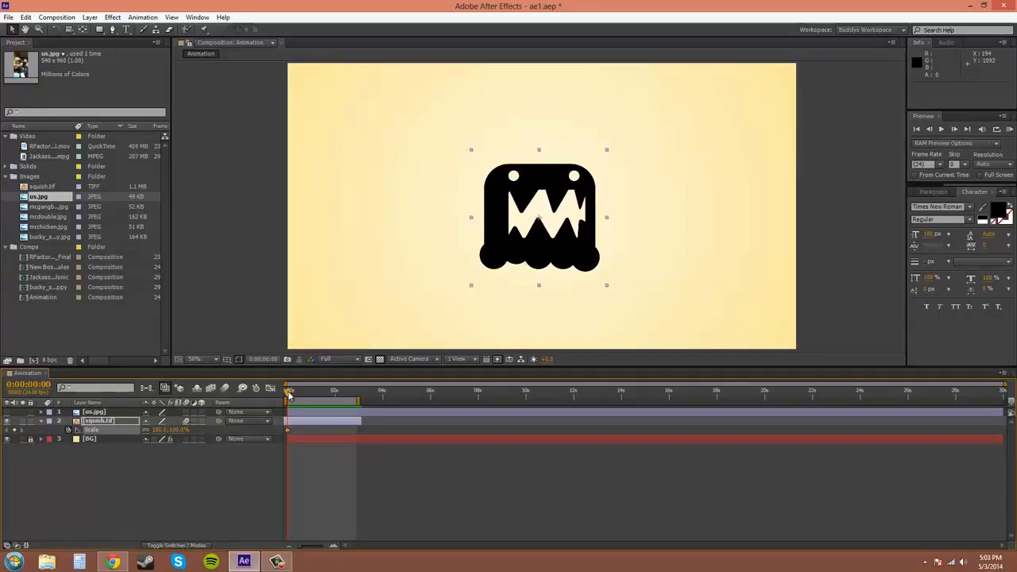
Add a Scale keyframe of 150% to the squish.tif layer at 0:00:01:00
drag(287, 395, 311, 395)
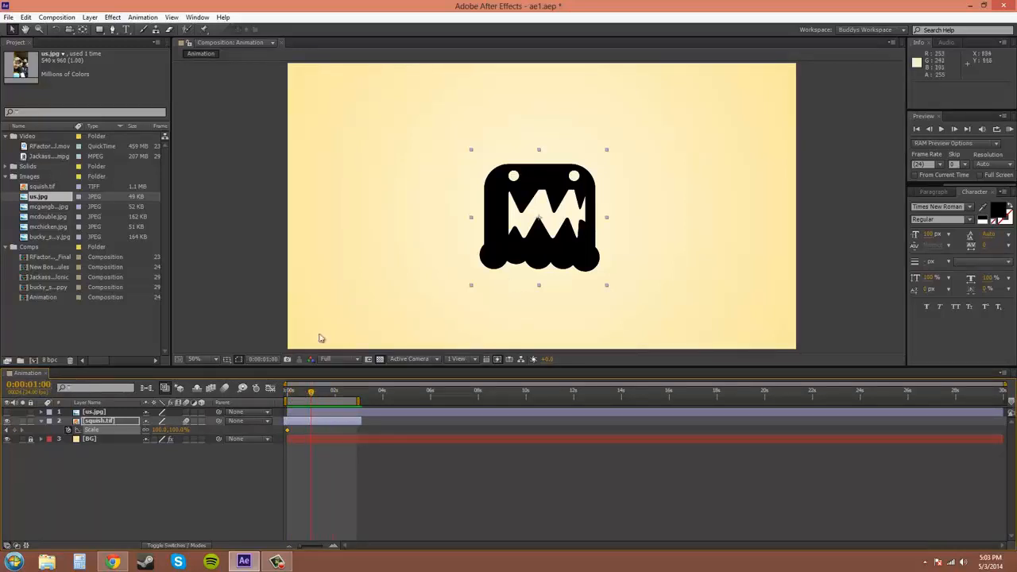
click(177, 429)
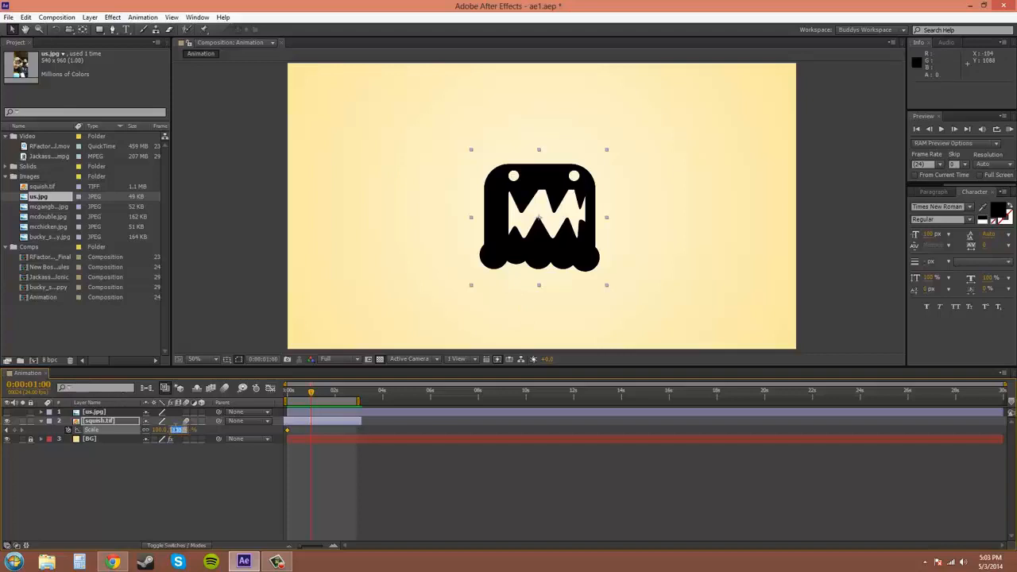
text(150)
key(Return)
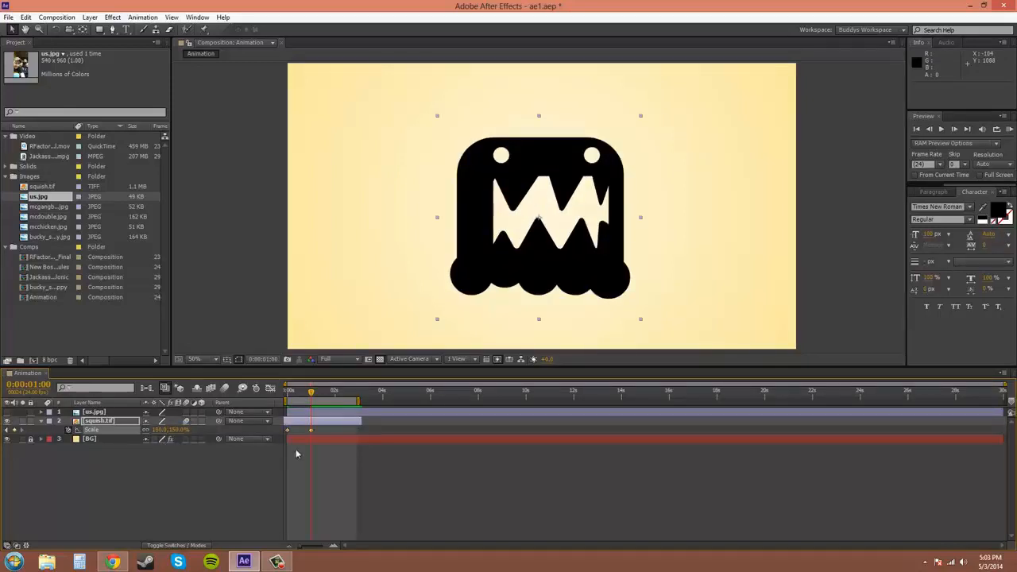
Add a Scale keyframe of 50% to the squish.tif layer at 0:00:02:00
drag(312, 393, 336, 396)
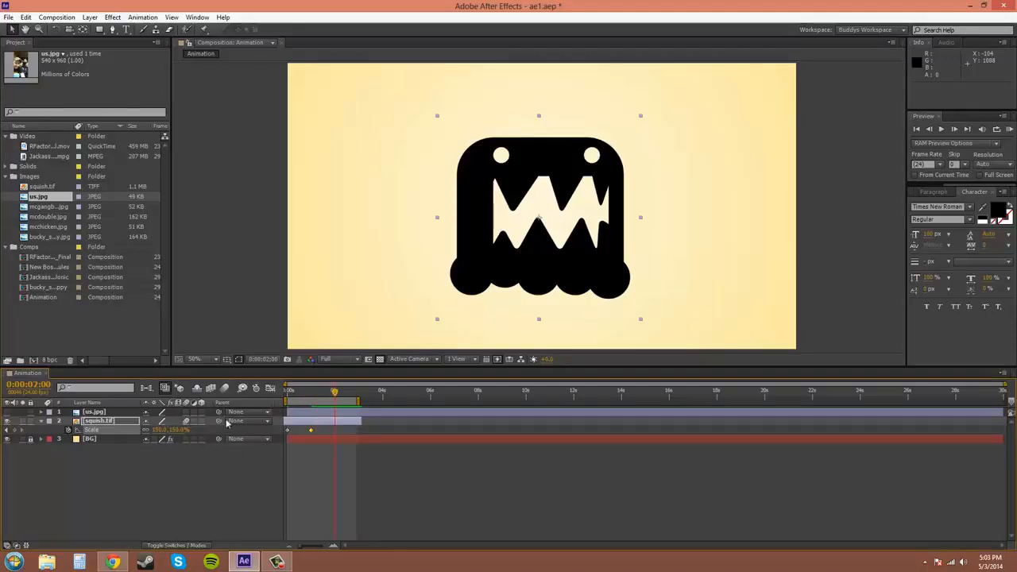
click(179, 429)
text(90)
key(Return)
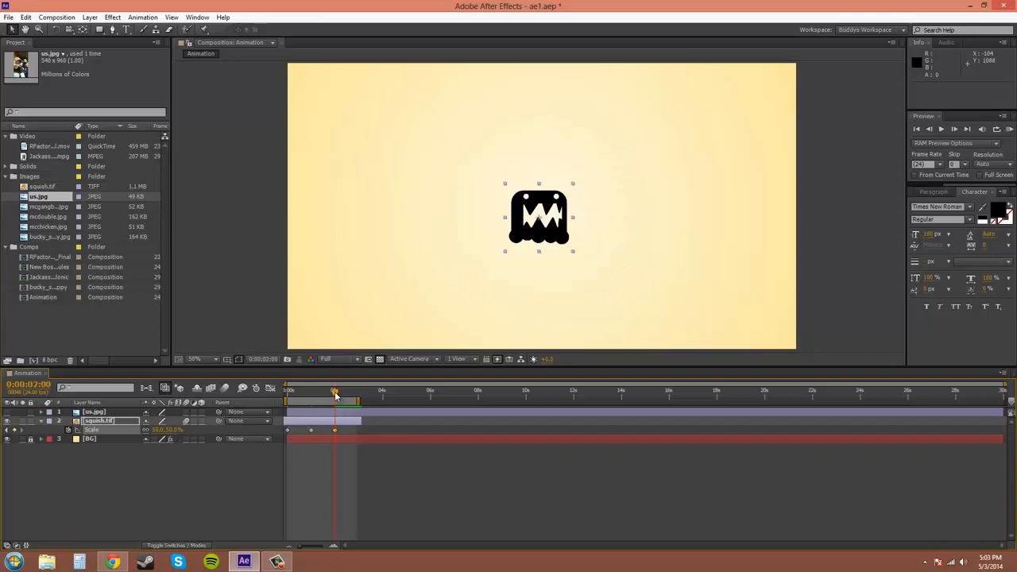
Play a RAM preview of the scale animation from the start of the composition
drag(336, 395, 258, 396)
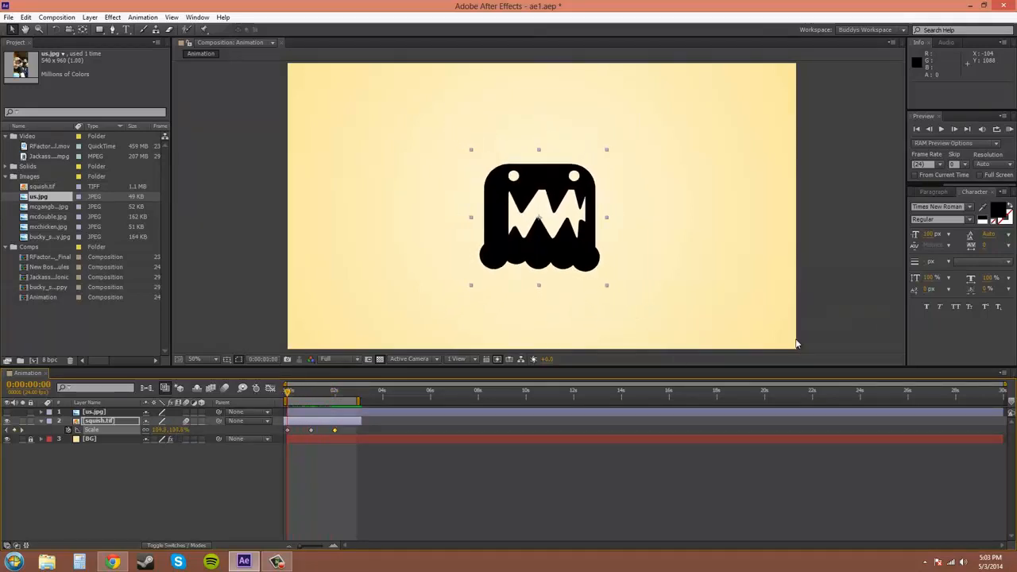
click(1008, 130)
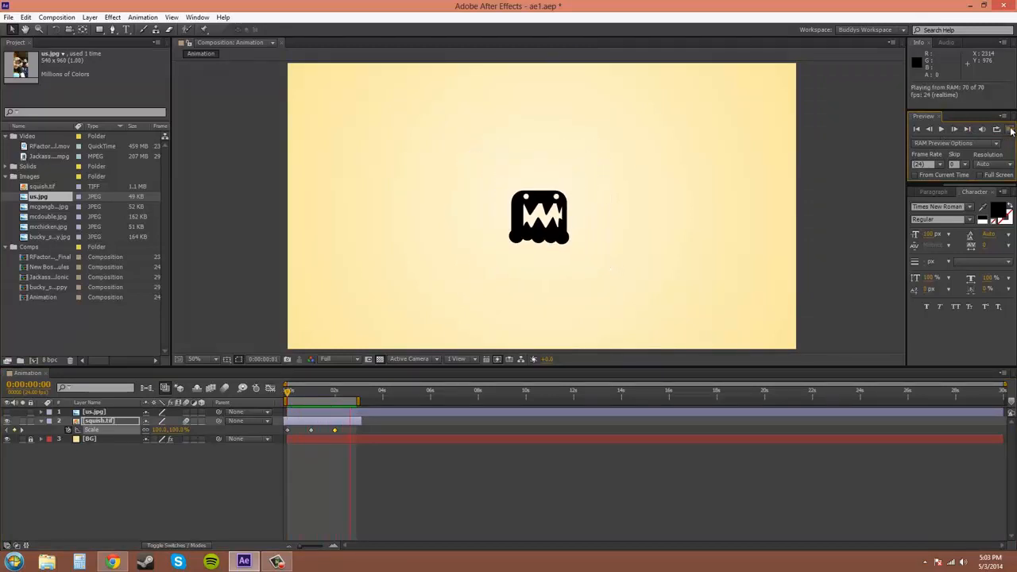
click(1008, 130)
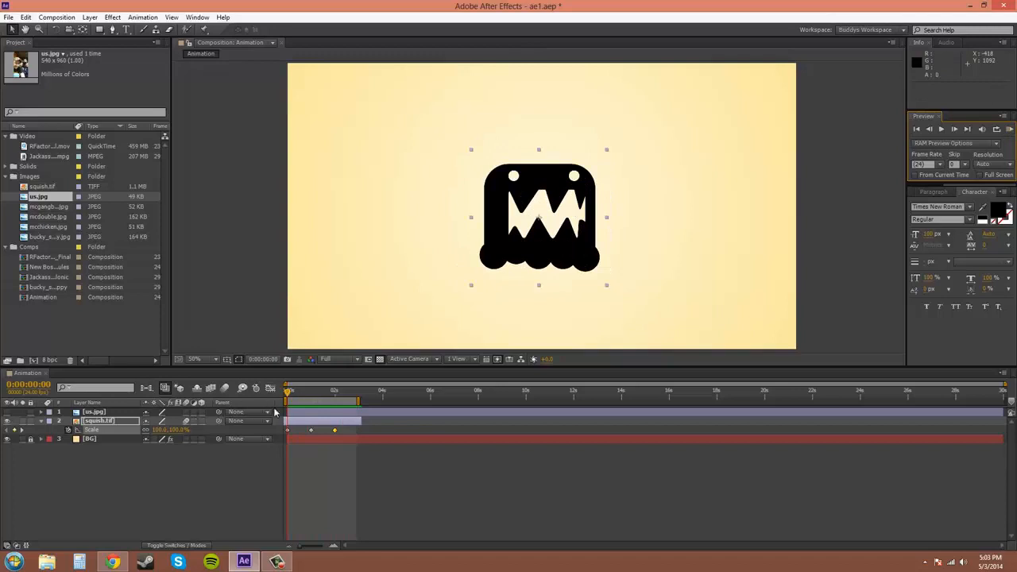
Step between the Scale keyframes and check the frame just before the one at 0:00:02:00
drag(289, 394, 334, 391)
key(j)
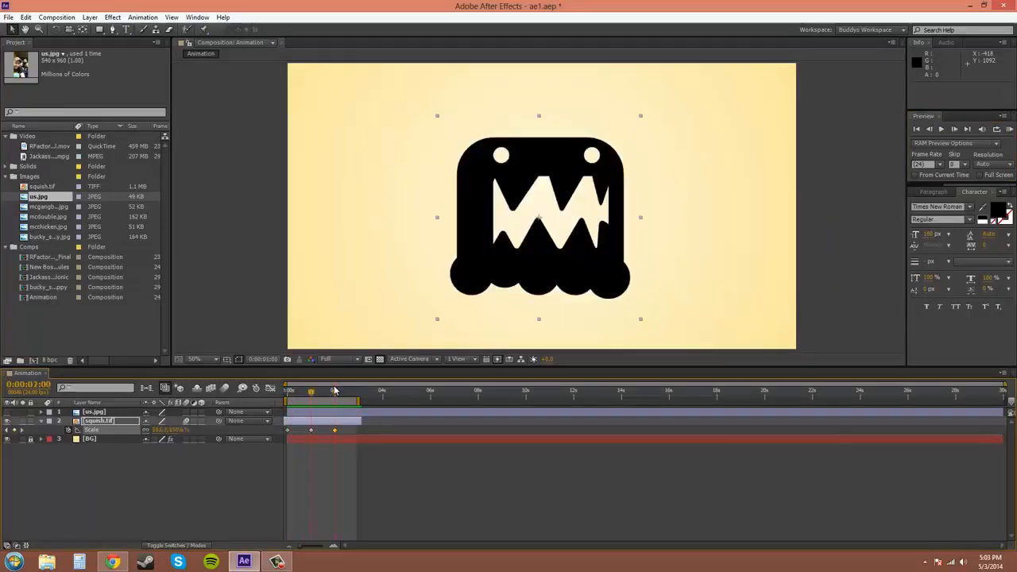
key(k)
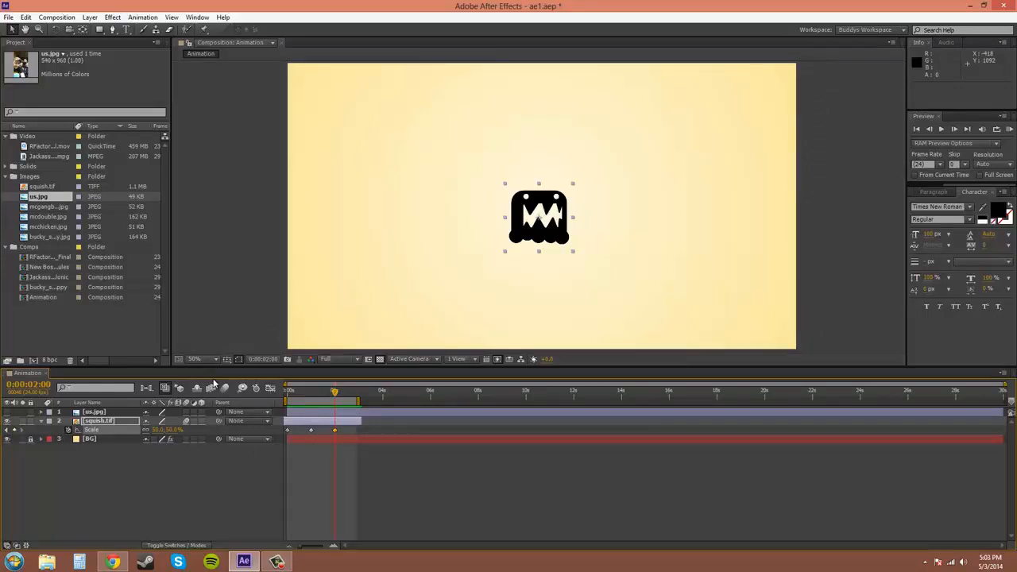
key(Page_Up)
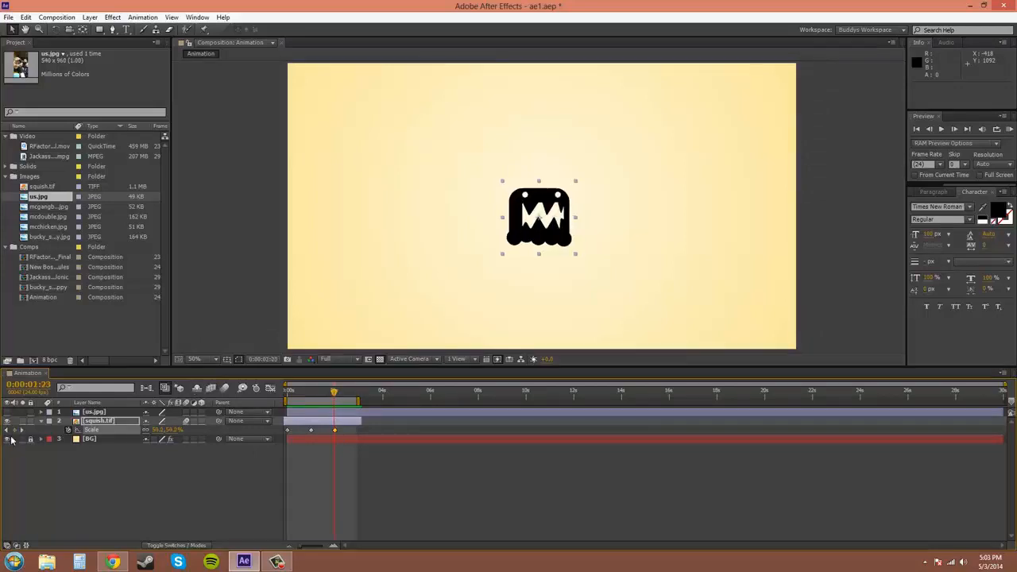
key(Page_Down)
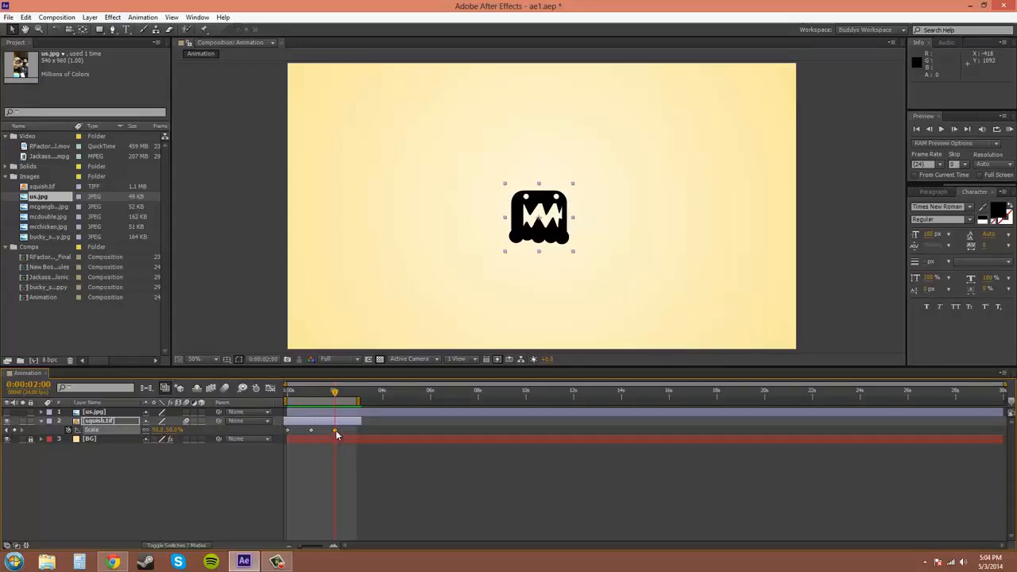
Set the squish.tif Scale keyframe at 0:00:02:00 to -50% and scrub the animation back to the start
click(366, 435)
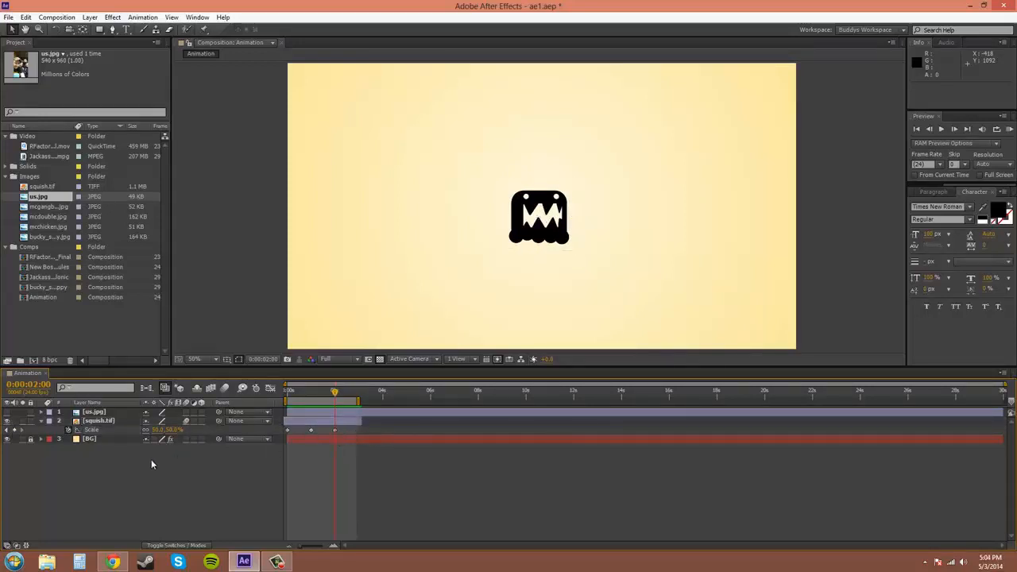
click(172, 430)
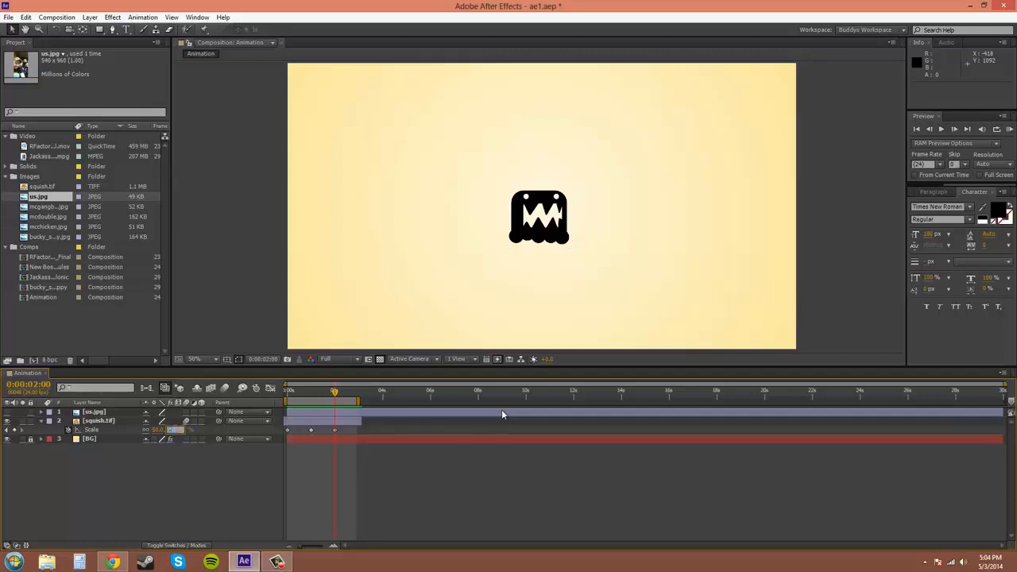
text(-50)
key(Return)
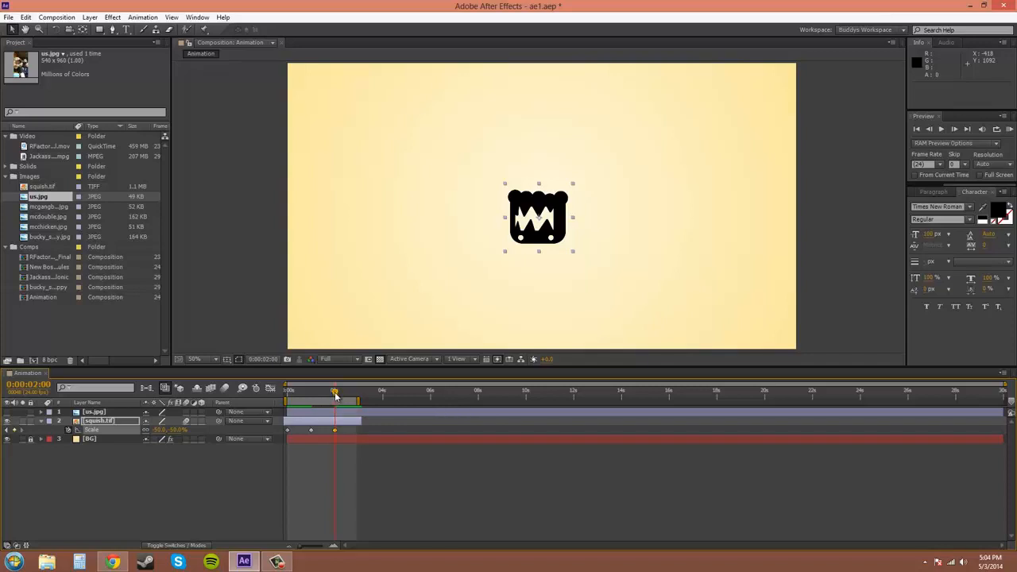
mouse_move(334, 395)
mouse_down()
mouse_move(316, 397)
mouse_move(340, 403)
mouse_move(303, 407)
mouse_move(335, 411)
mouse_up()
drag(337, 395, 274, 395)
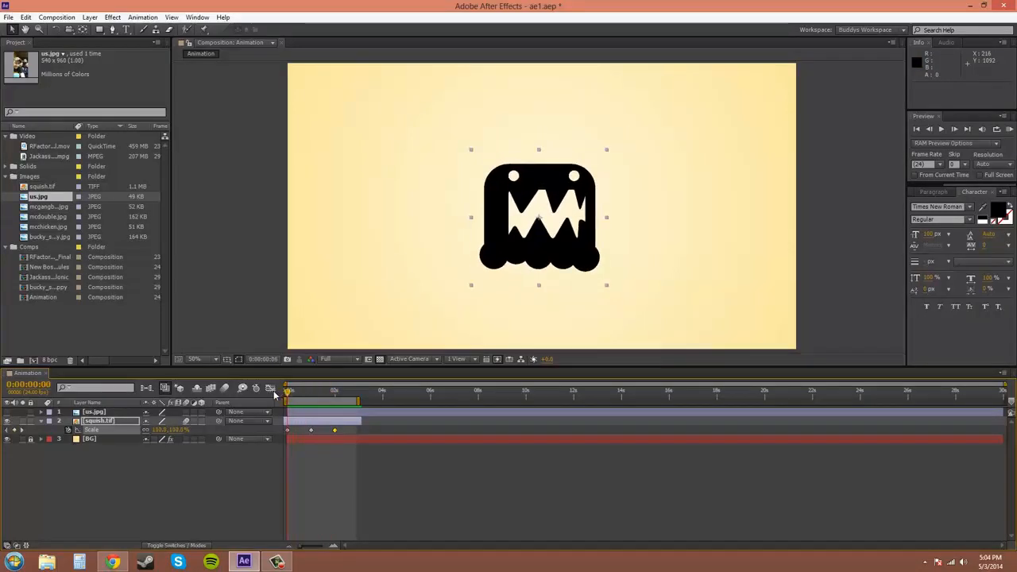
Remove the Scale keyframes from the squish.tif layer
click(336, 423)
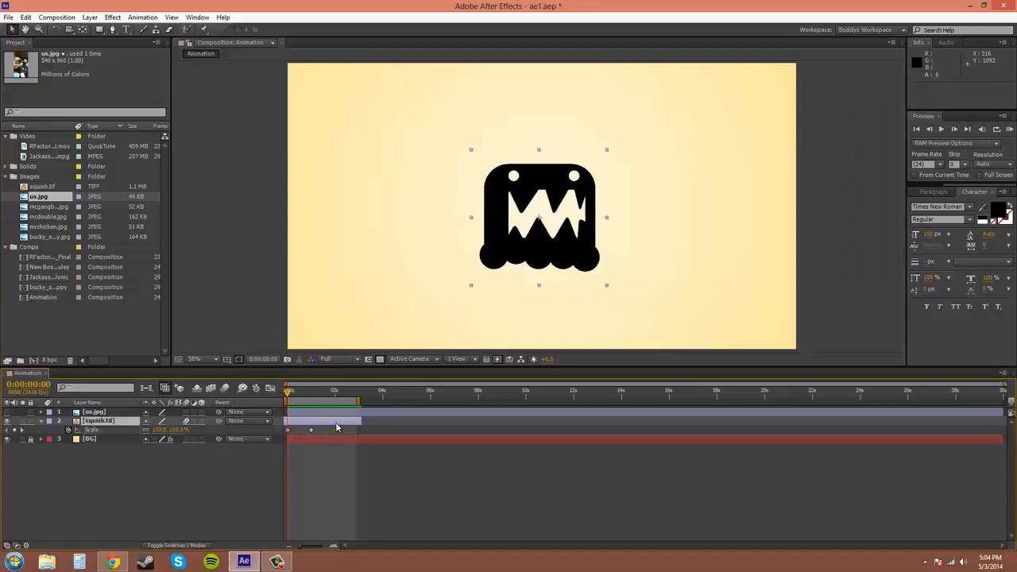
click(311, 431)
key(Delete)
click(288, 430)
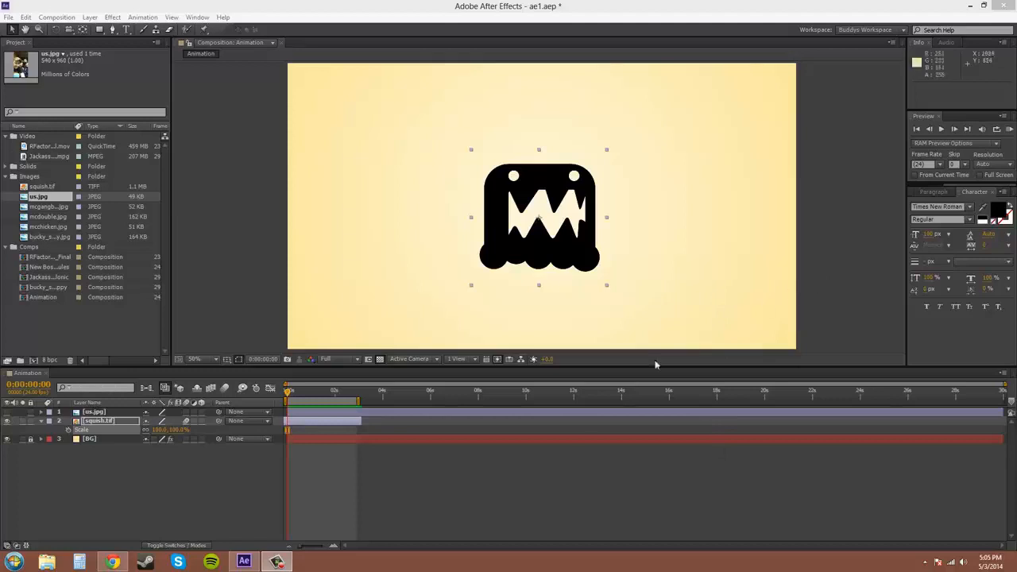
Set the Scale of the squish.tif layer to 50%
click(178, 429)
text(50)
key(Return)
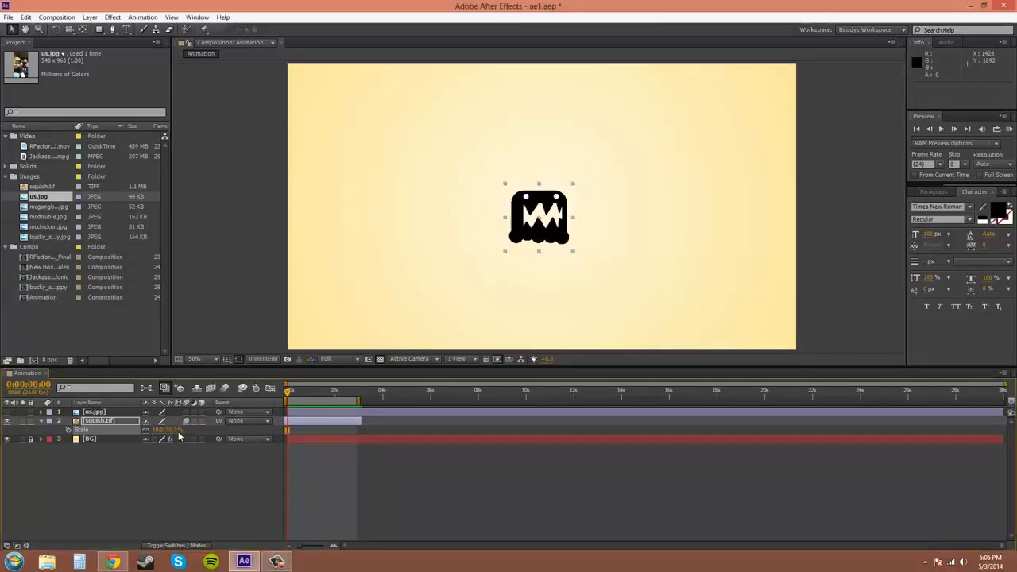
Reselect the squish.tif monster in the composition with the Selection tool and undo its last scale change
click(811, 247)
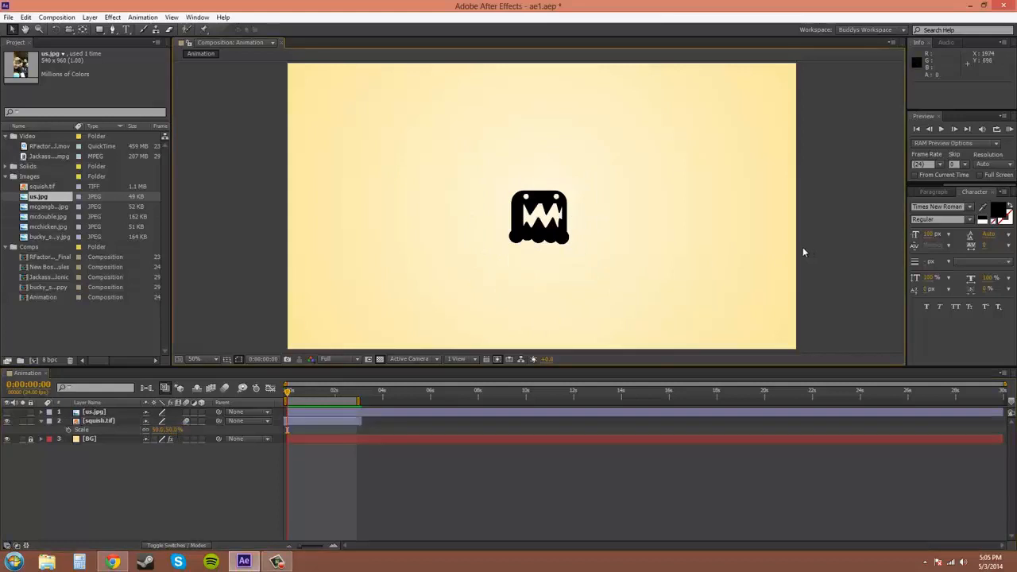
click(525, 226)
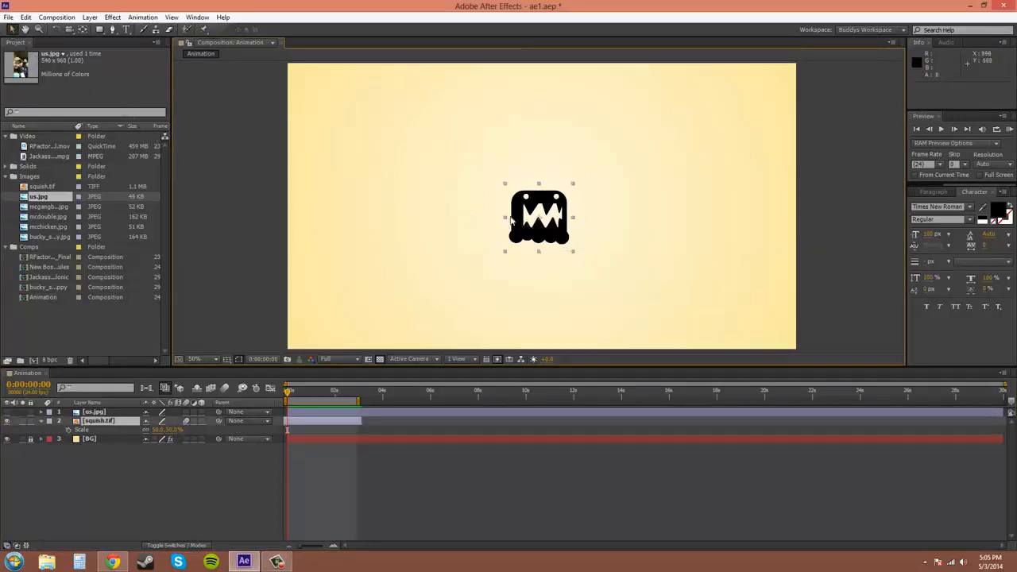
click(12, 32)
key(ctrl+z)
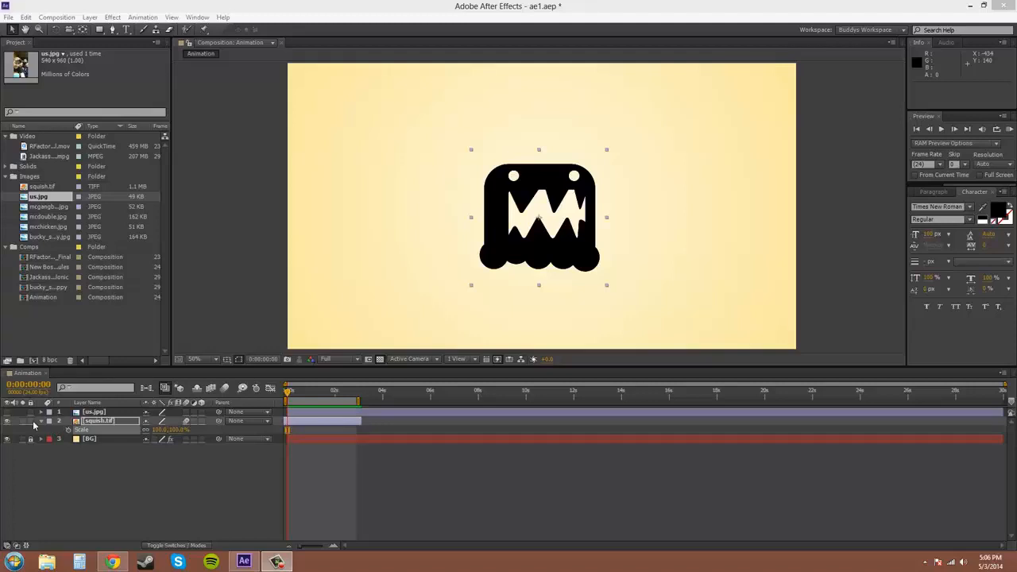
Unlink the Scale proportions of the squish.tif layer and stretch the monster by its side handle in the composition
click(147, 429)
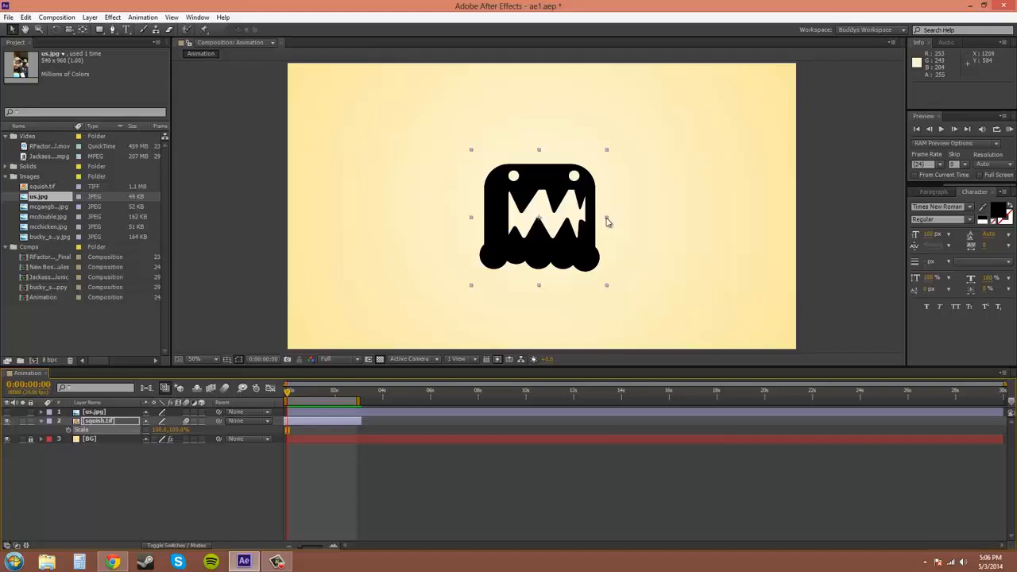
drag(608, 222, 635, 240)
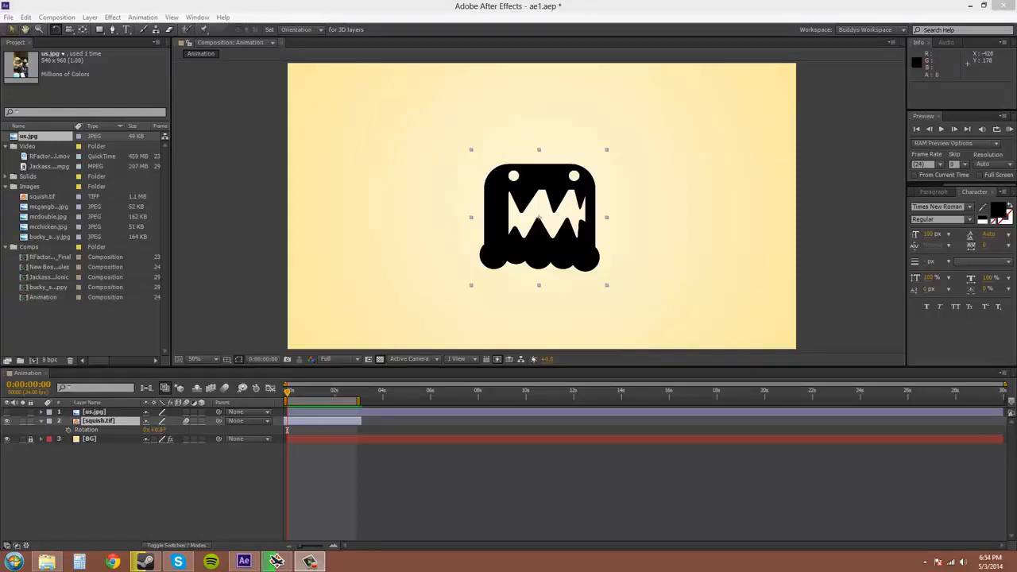
Activate the Selection tool and reveal only the Rotation property of the selected squish.tif layer in the timeline
click(12, 30)
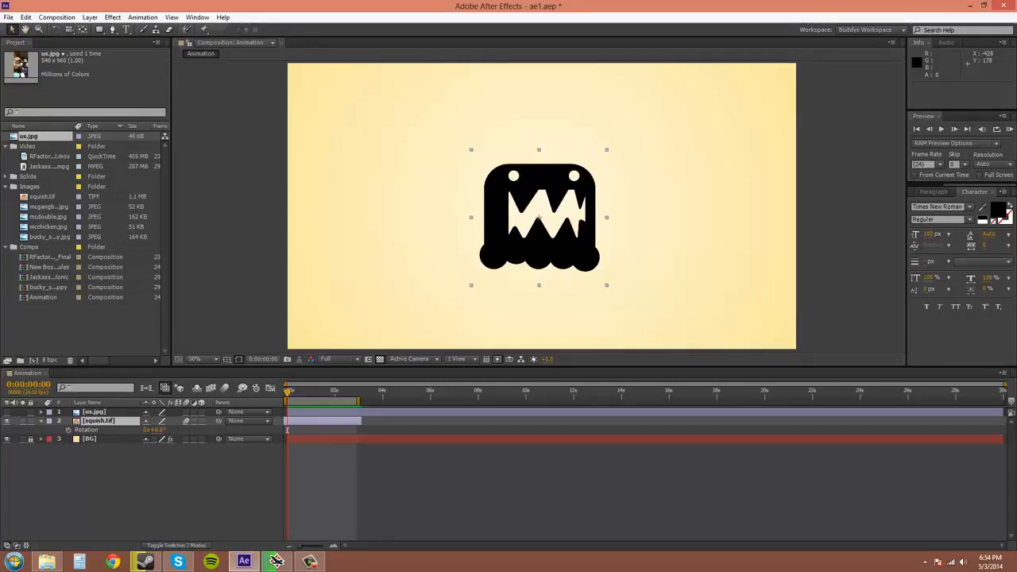
key(r)
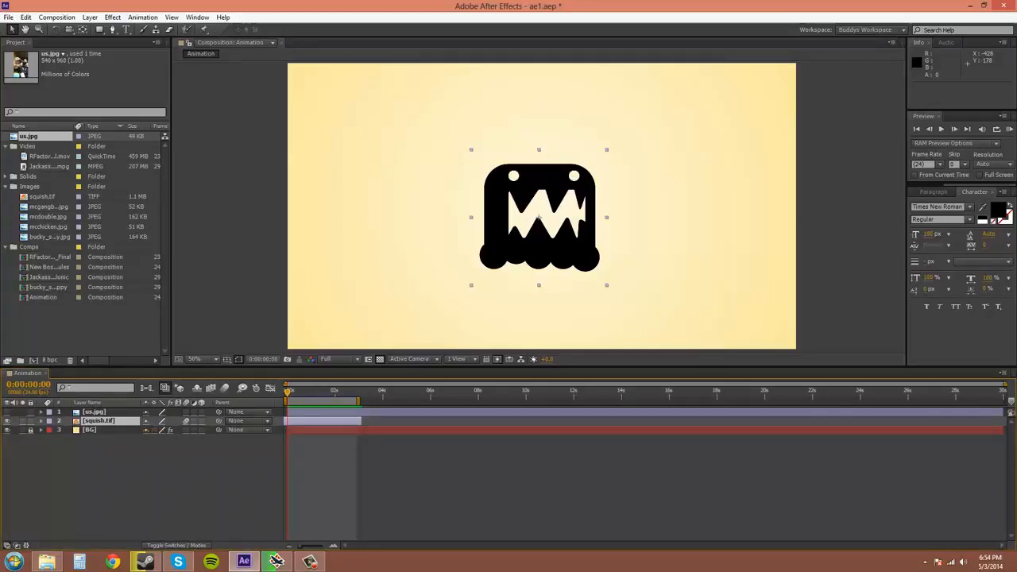
key(ctrl+grave)
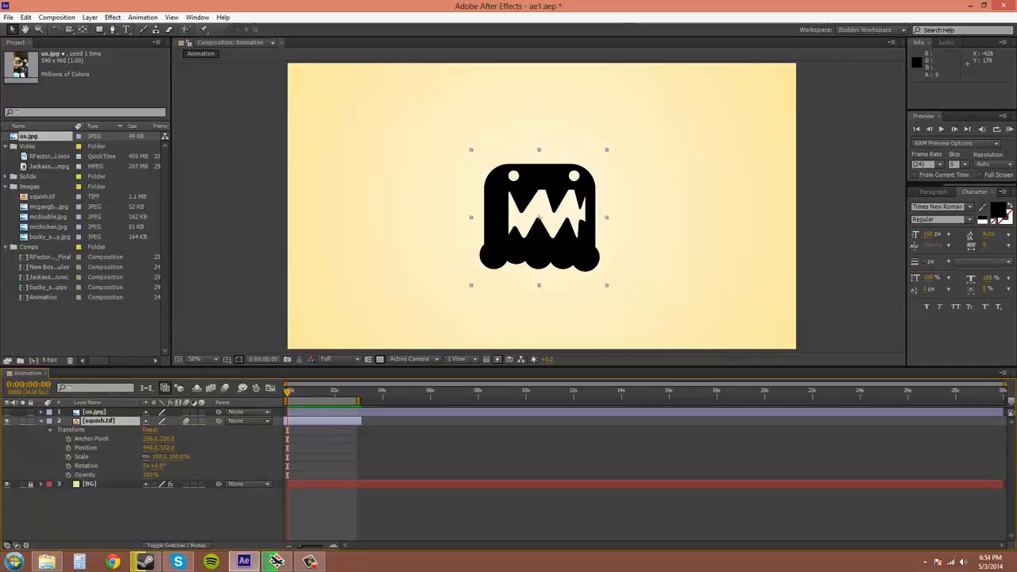
key(r)
key(ctrl+shift+a)
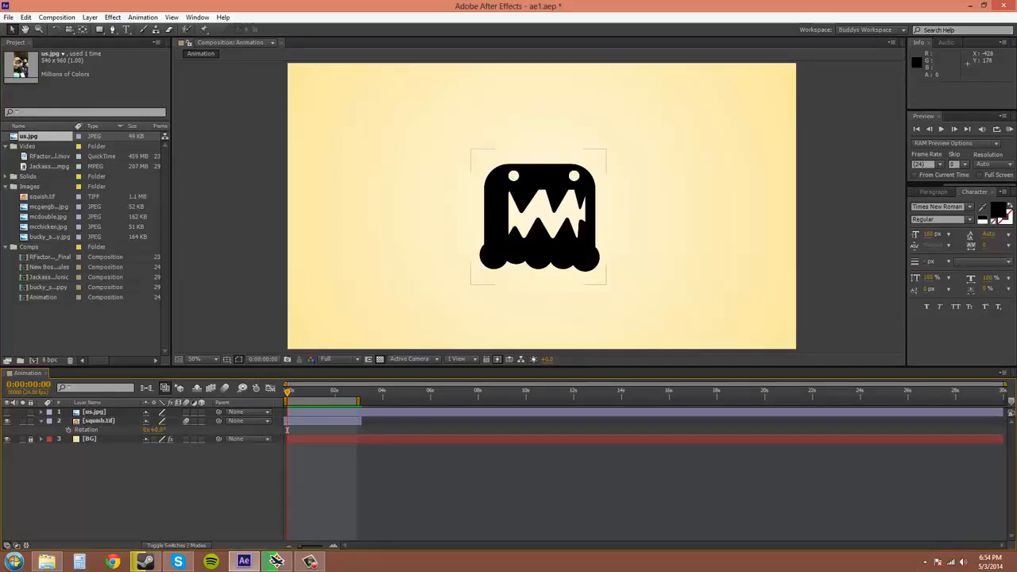
click(99, 421)
key(r)
key(r)
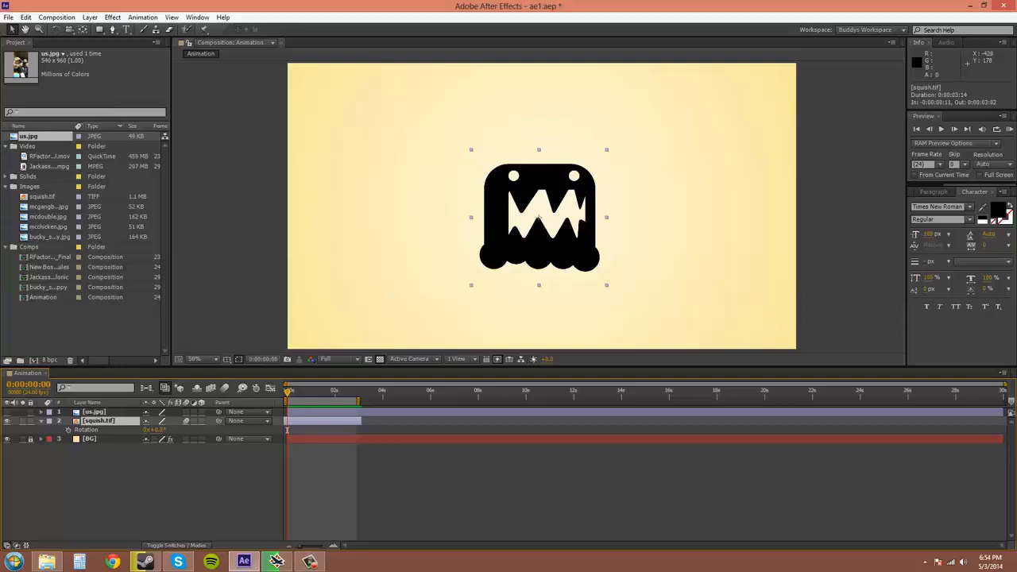
Set the Rotation of the squish.tif layer to 90° and deselect the layer
click(158, 430)
text(90)
key(Return)
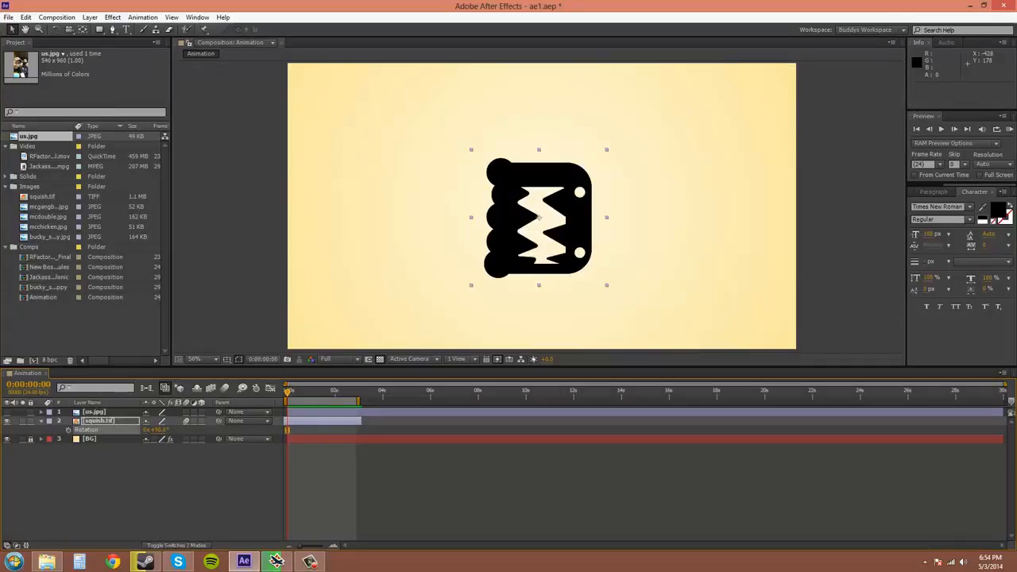
key(F2)
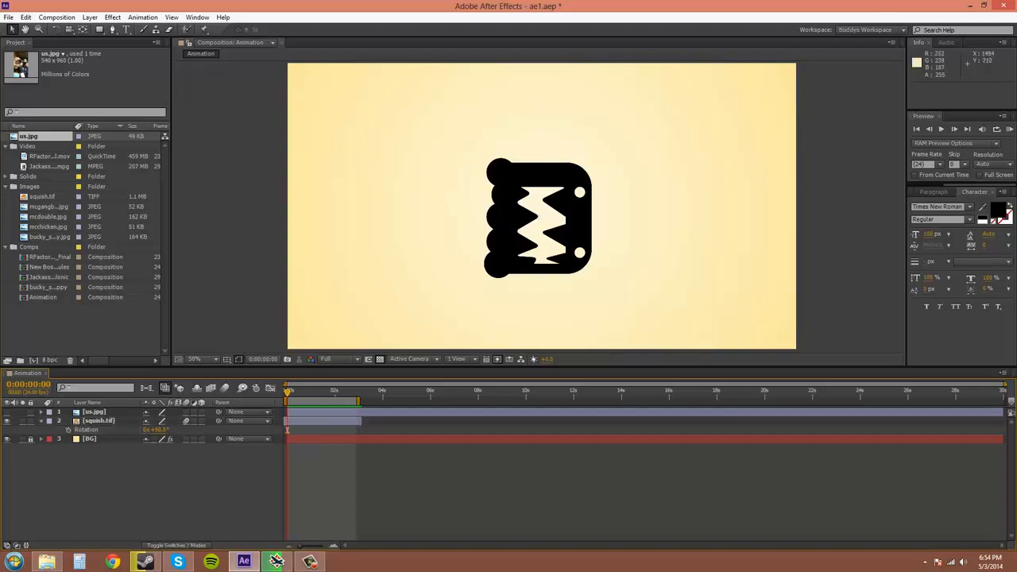
Spin the squish.tif layer through several turns by scrubbing its Rotation, reset it to 0x+0.0° and deselect the layer
drag(158, 430, 124, 430)
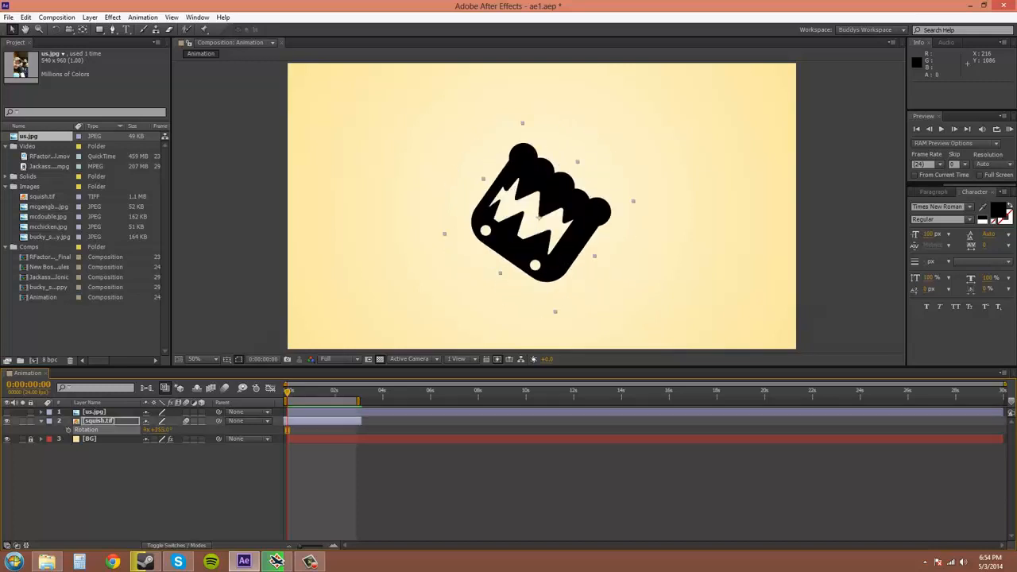
click(161, 430)
text(0)
key(Return)
key(F2)
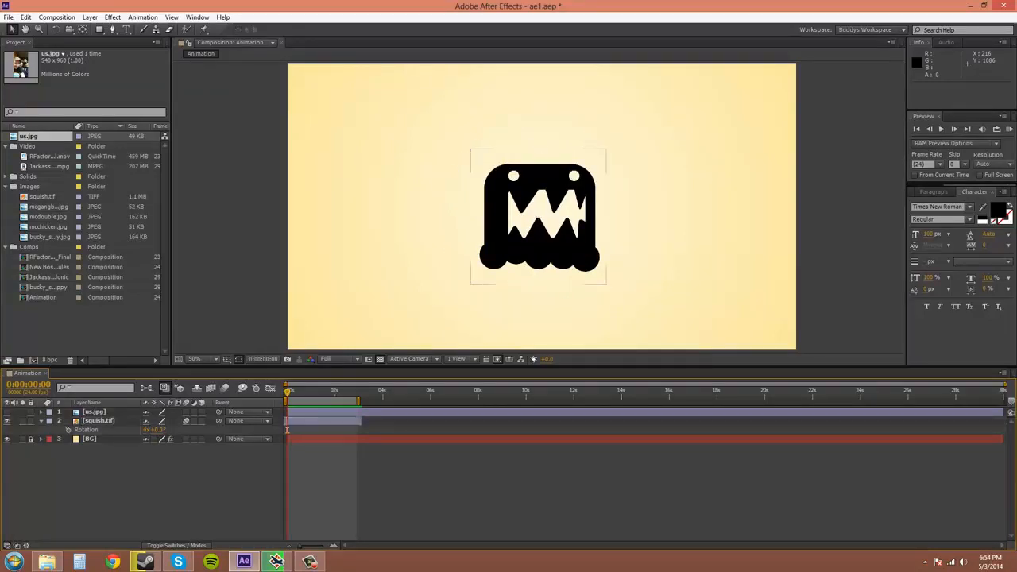
click(147, 430)
key(Return)
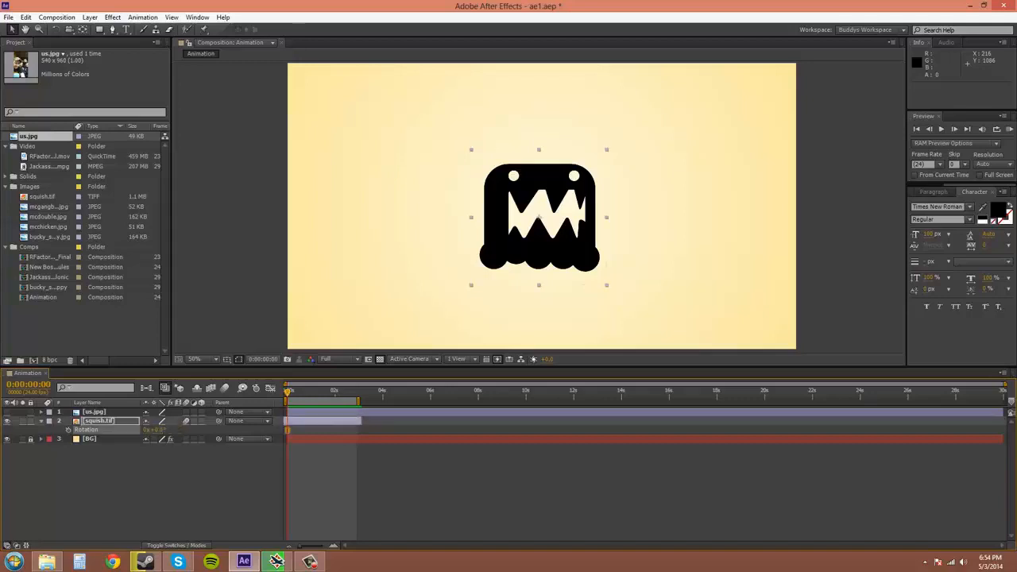
key(F2)
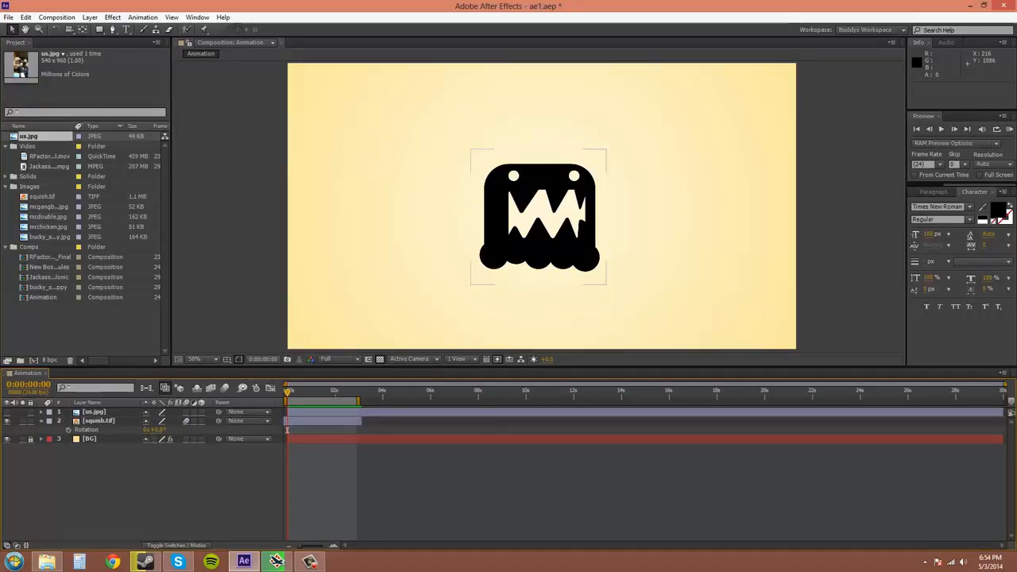
Scrub the squish.tif Rotation past one full turn to 1x+27.0°, set its revolutions to 2 and scrub the degrees further
drag(161, 429, 368, 430)
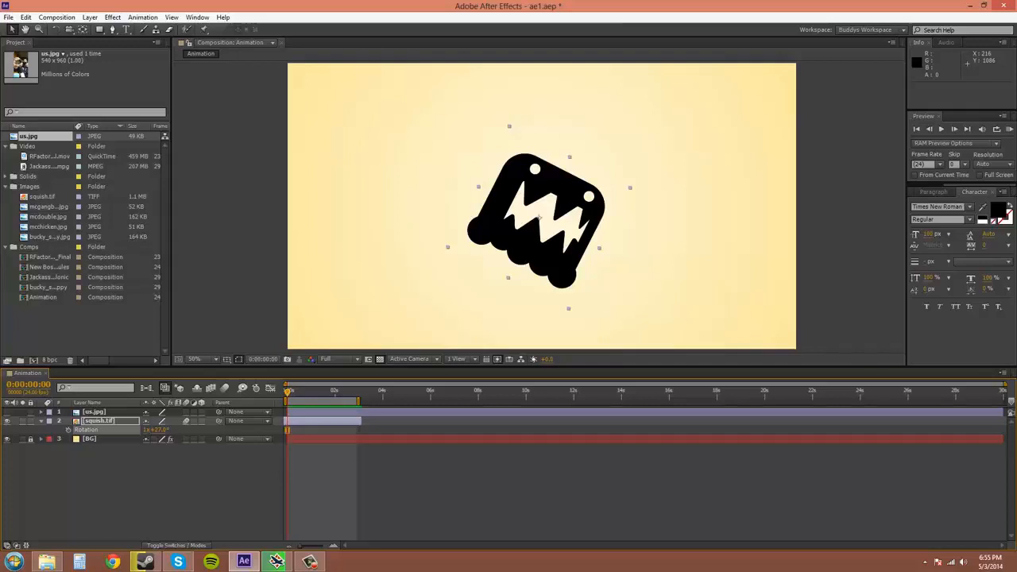
click(146, 429)
text(2)
key(Return)
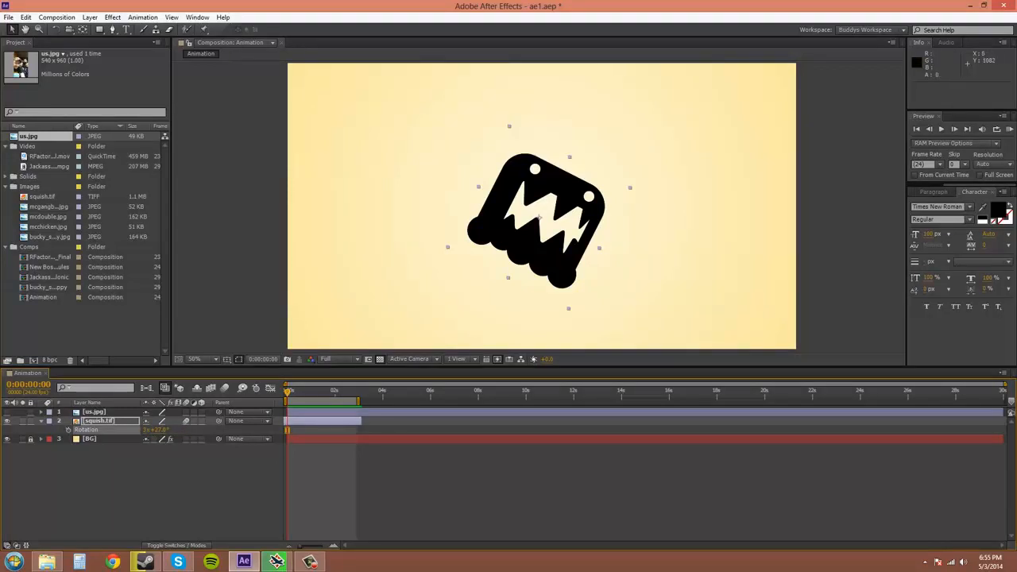
drag(162, 430, 24, 430)
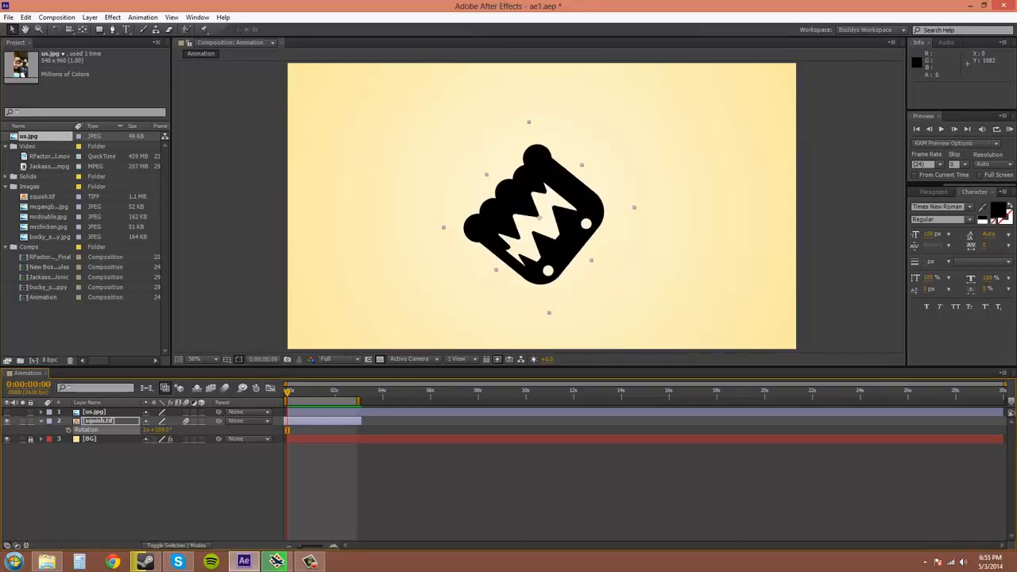
Reset the Rotation of the squish.tif layer to 0x+0.0°
click(162, 429)
text(0)
key(Return)
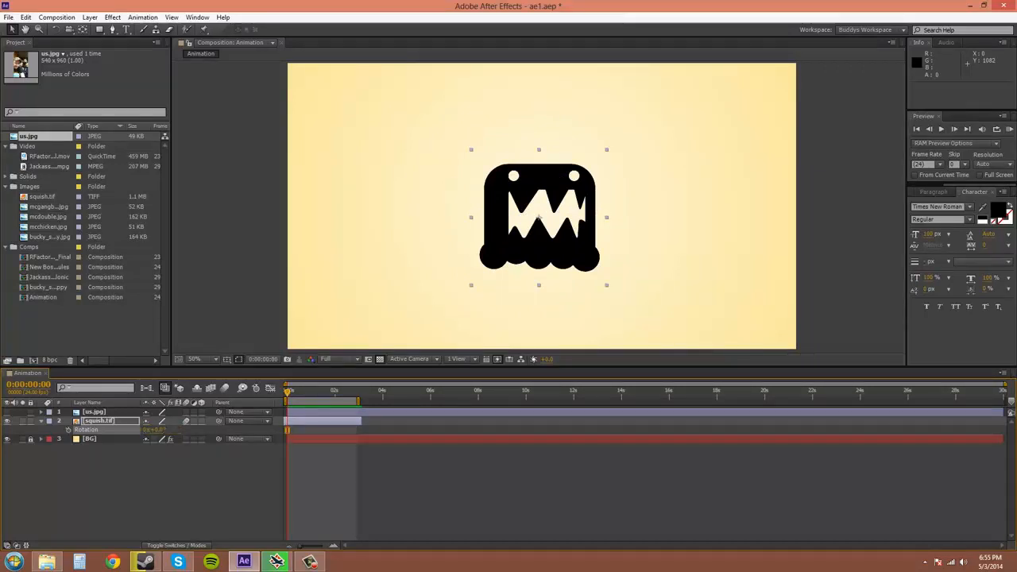
Animate the squish.tif Rotation with a 0x+0.0° keyframe at 0:00:00:00 and a 2x+0.0° keyframe at 0:00:01:21
click(69, 430)
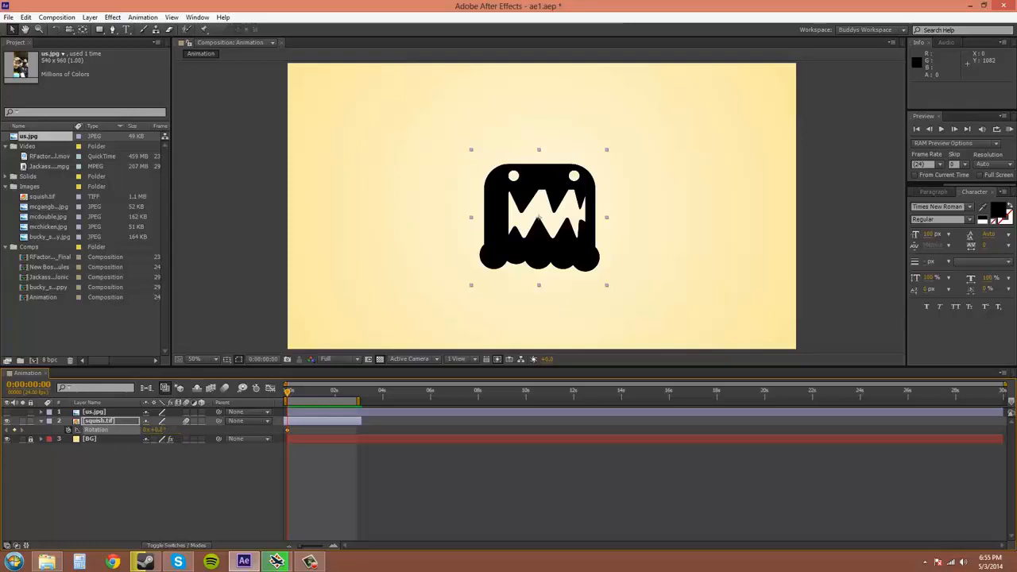
drag(287, 392, 333, 392)
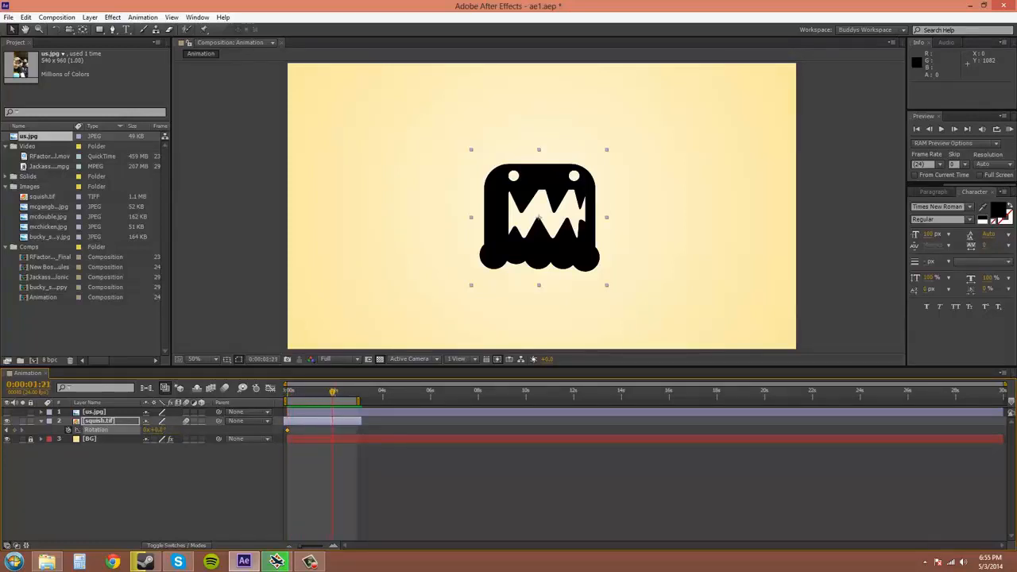
click(146, 430)
text(2)
key(Return)
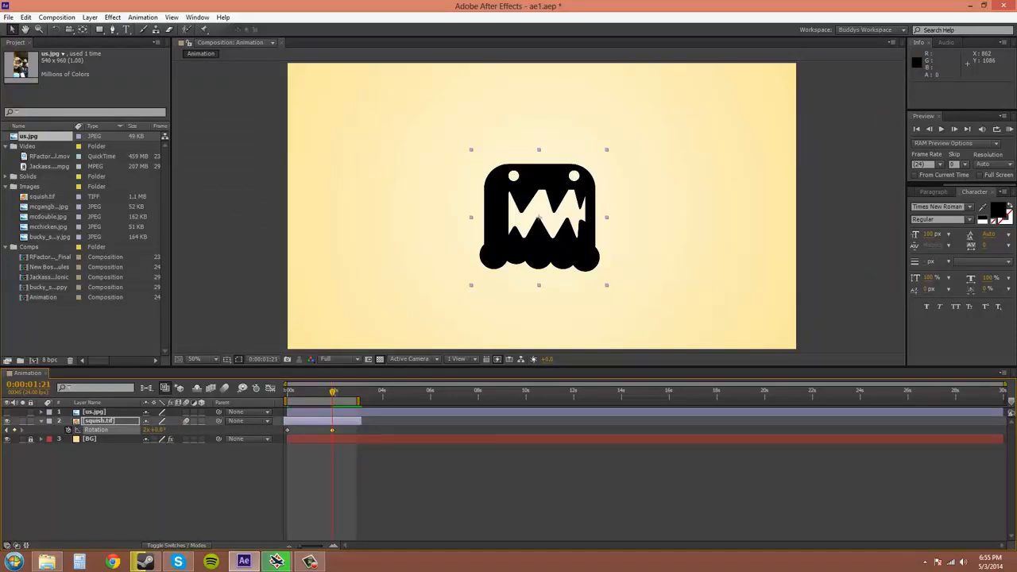
Preview the squish.tif rotation animation from the first frame and return the playhead to 0:00:00:00
key(Home)
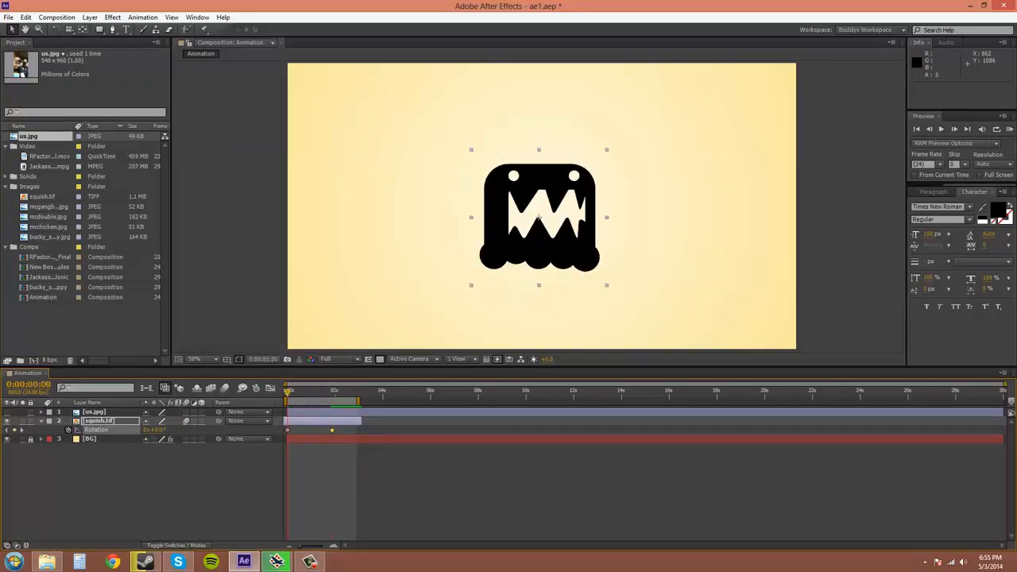
key(space)
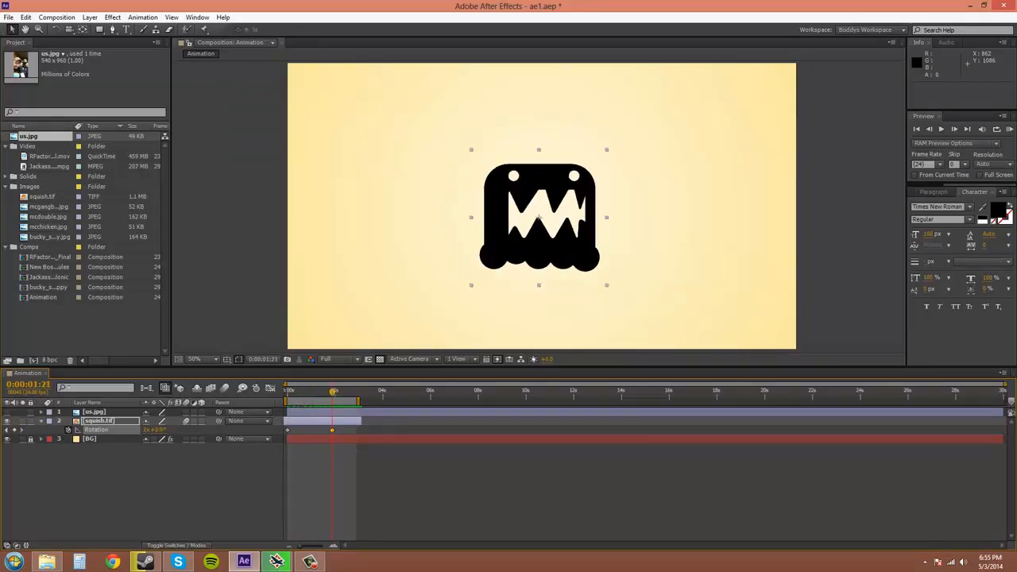
drag(332, 391, 287, 391)
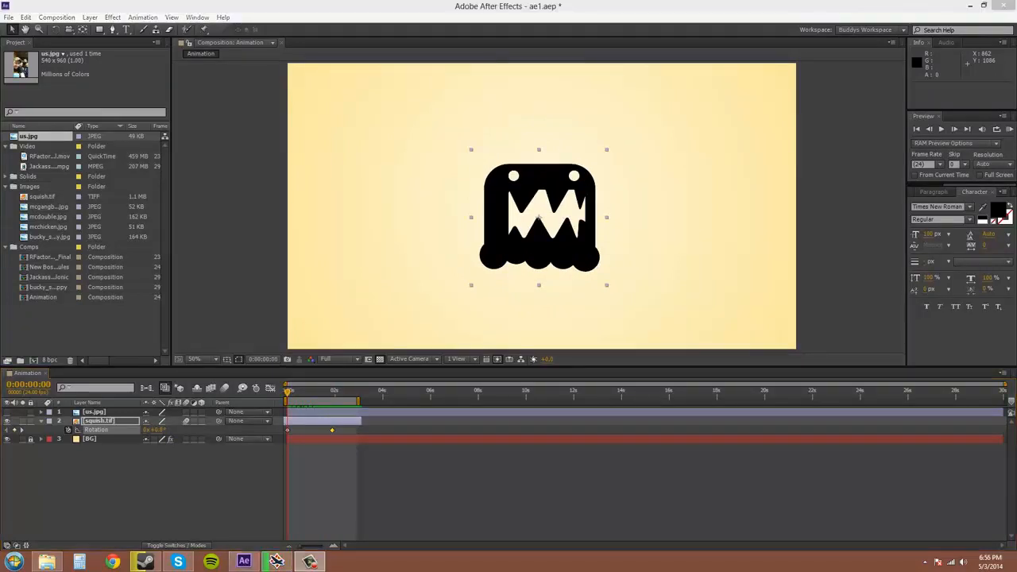
Scrub the squish.tif Rotation at 0:00:00:00 to about 225°, first in large and then in fine increments
click(277, 562)
drag(161, 430, 236, 430)
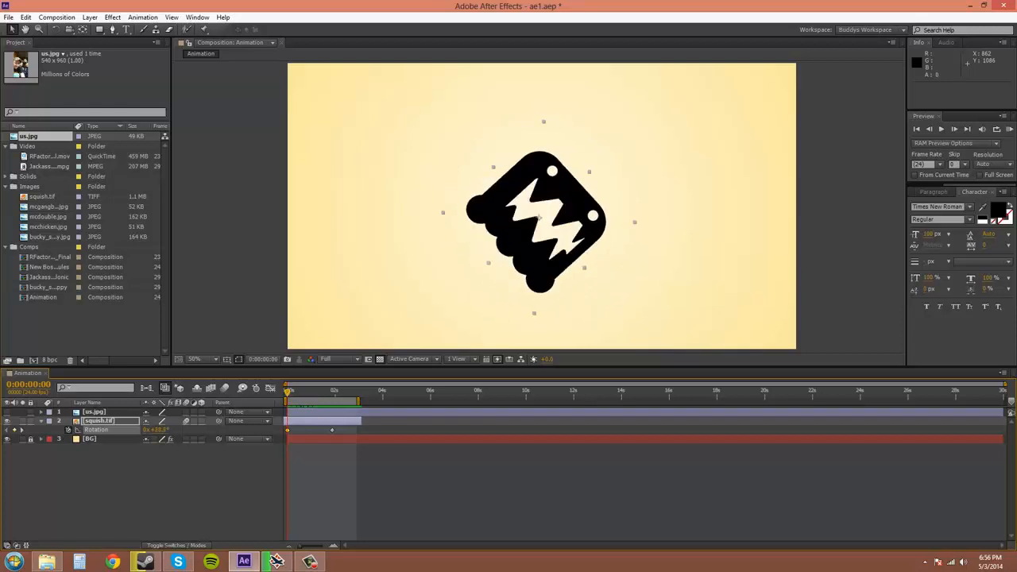
drag(161, 430, 245, 430)
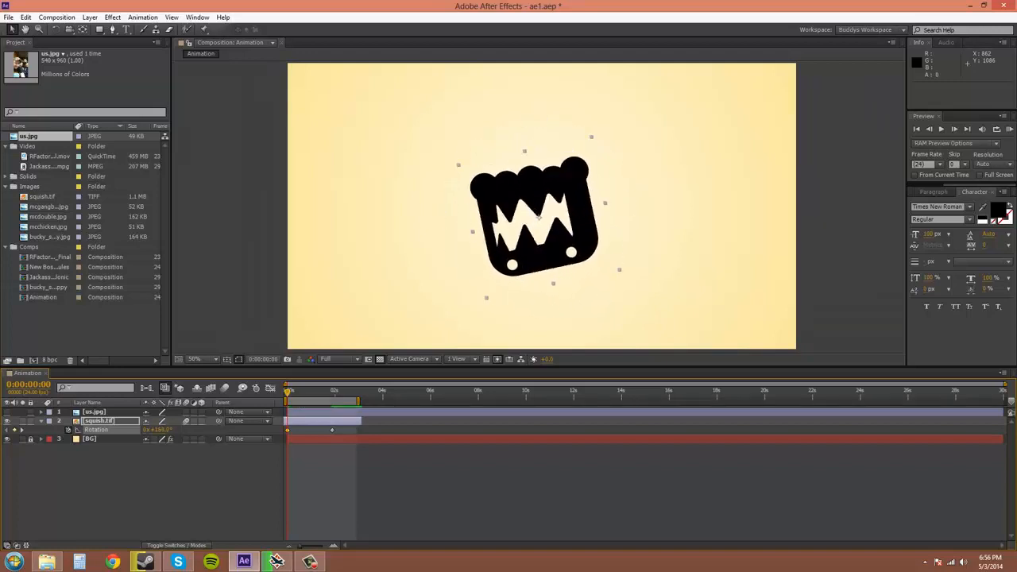
mouse_move(159, 429)
mouse_down()
mouse_move(43, 430)
mouse_move(246, 430)
mouse_move(167, 430)
mouse_up()
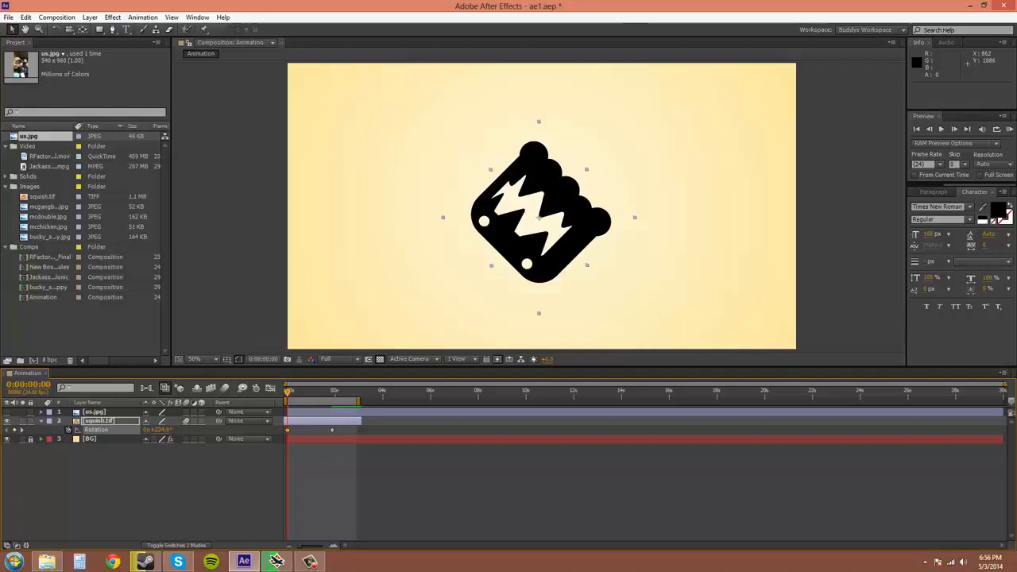
Remove the Rotation keyframes from the squish.tif layer, set its Rotation to 0° and deselect the layer
click(69, 430)
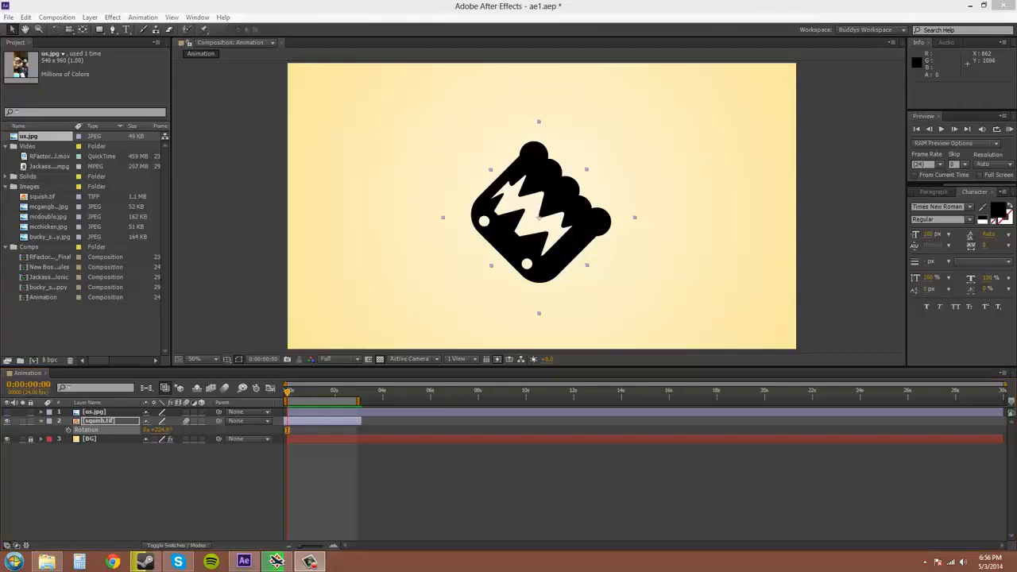
click(161, 430)
text(0)
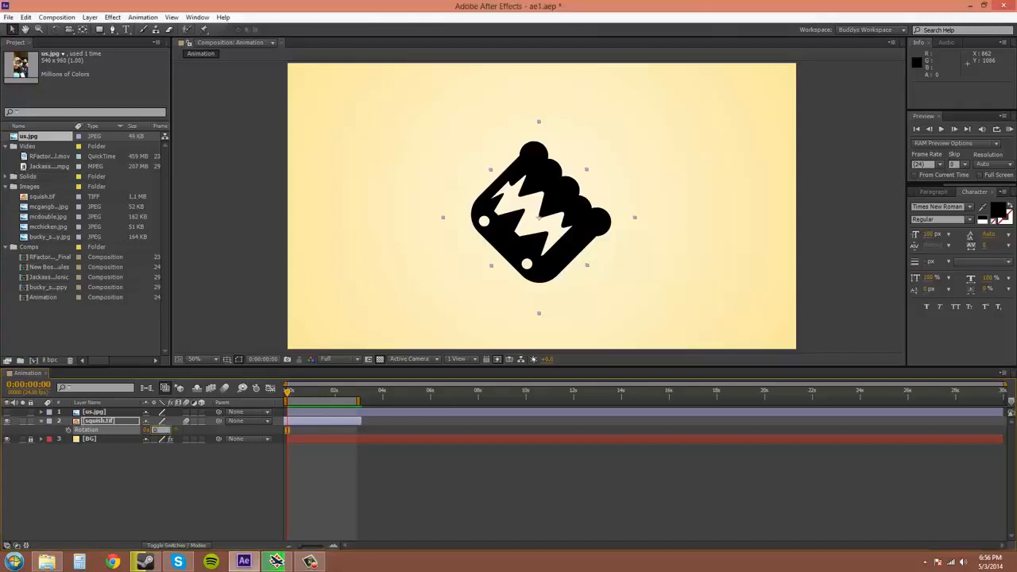
key(Return)
click(139, 477)
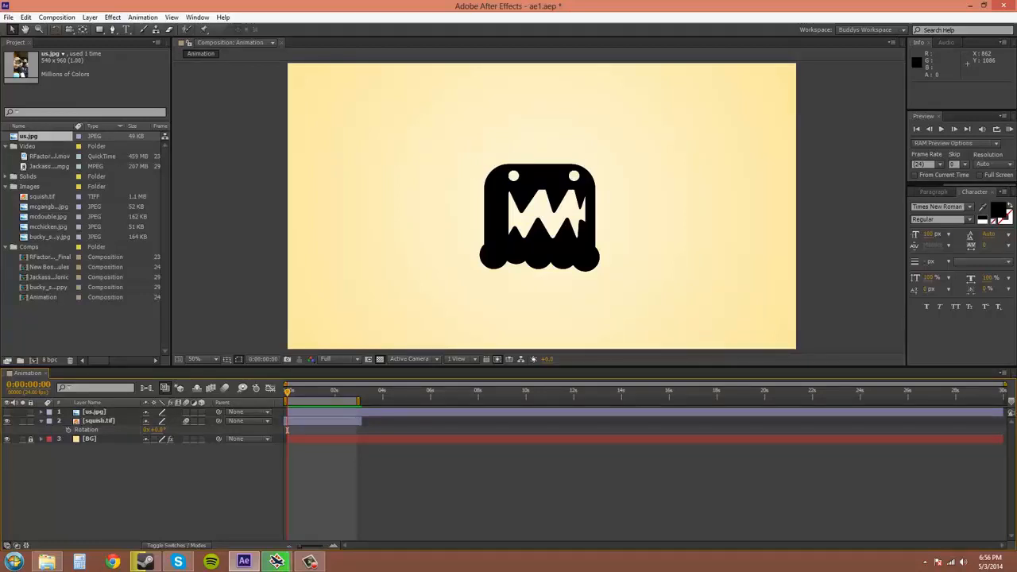
Activate the Rotation tool
key(w)
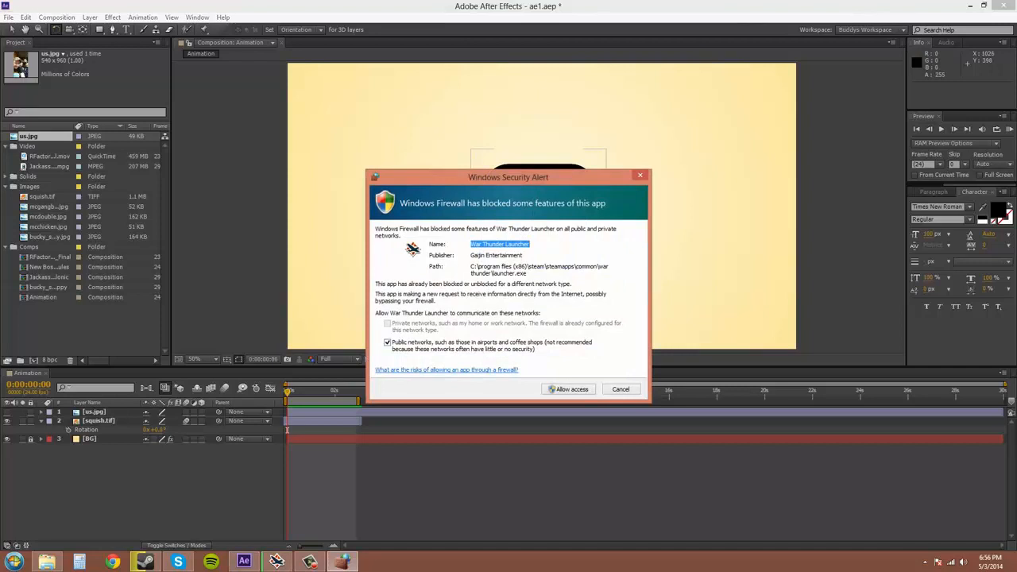
Allow War Thunder Launcher through the Windows Firewall on public networks and minimize its launcher window
drag(508, 178, 622, 135)
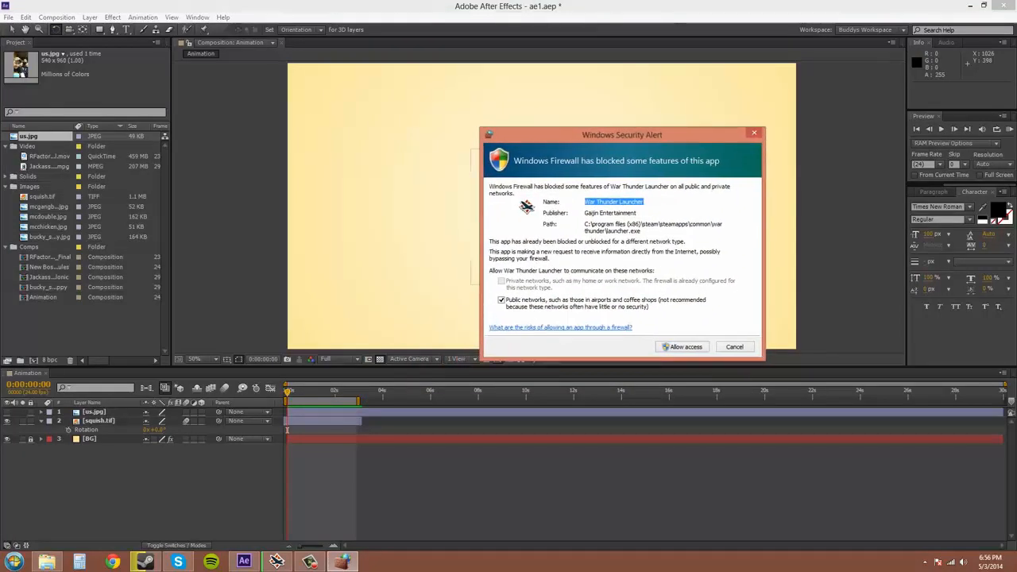
click(681, 347)
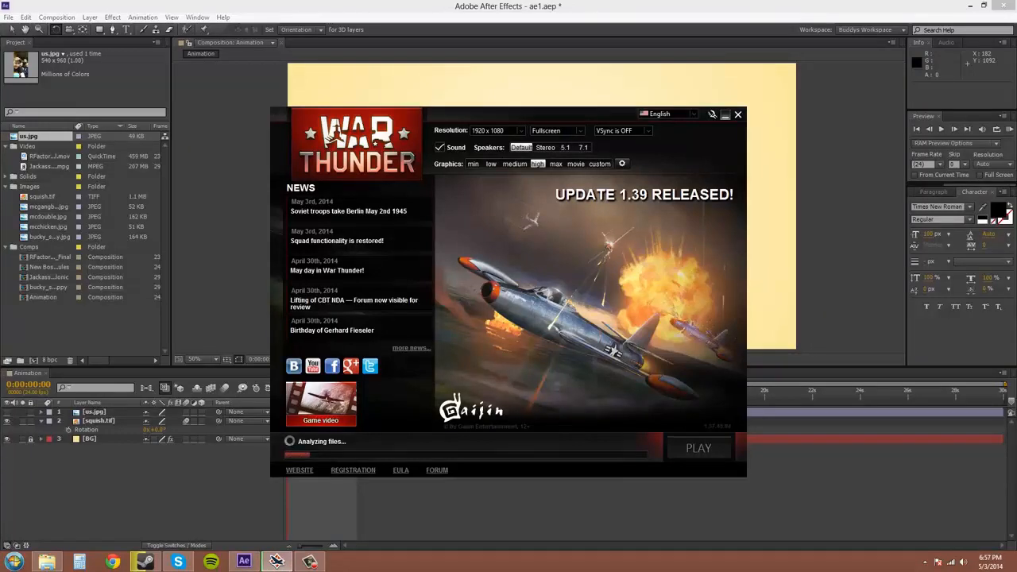
click(724, 116)
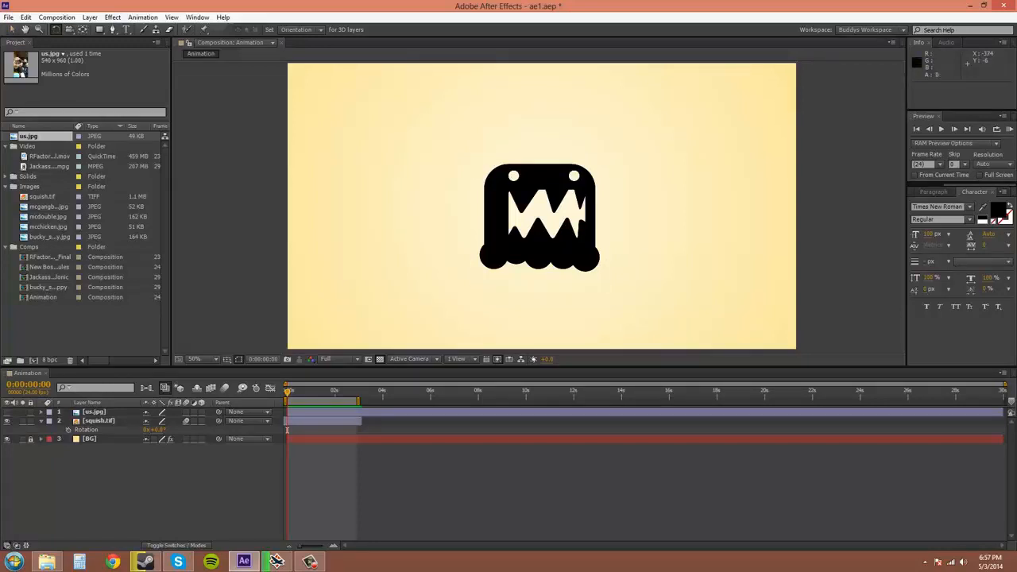
Rotate the squish.tif monster freehand in the composition with the Rotation tool to about 116°
mouse_move(575, 187)
mouse_down()
mouse_move(582, 197)
mouse_move(560, 260)
mouse_move(571, 252)
mouse_move(501, 187)
mouse_move(491, 224)
mouse_move(540, 262)
mouse_move(583, 238)
mouse_move(549, 170)
mouse_move(525, 171)
mouse_move(575, 186)
mouse_up()
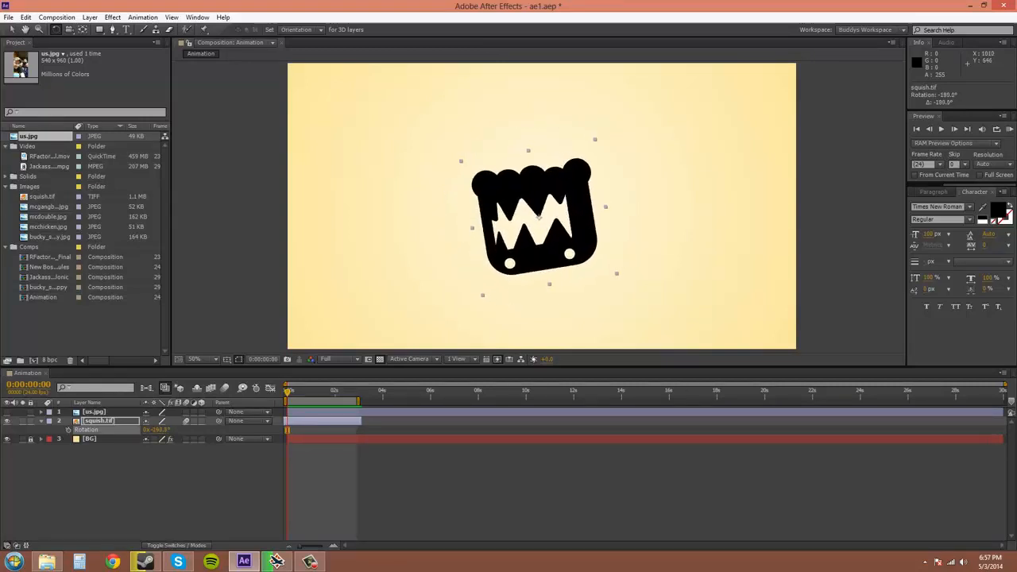
drag(556, 234, 577, 212)
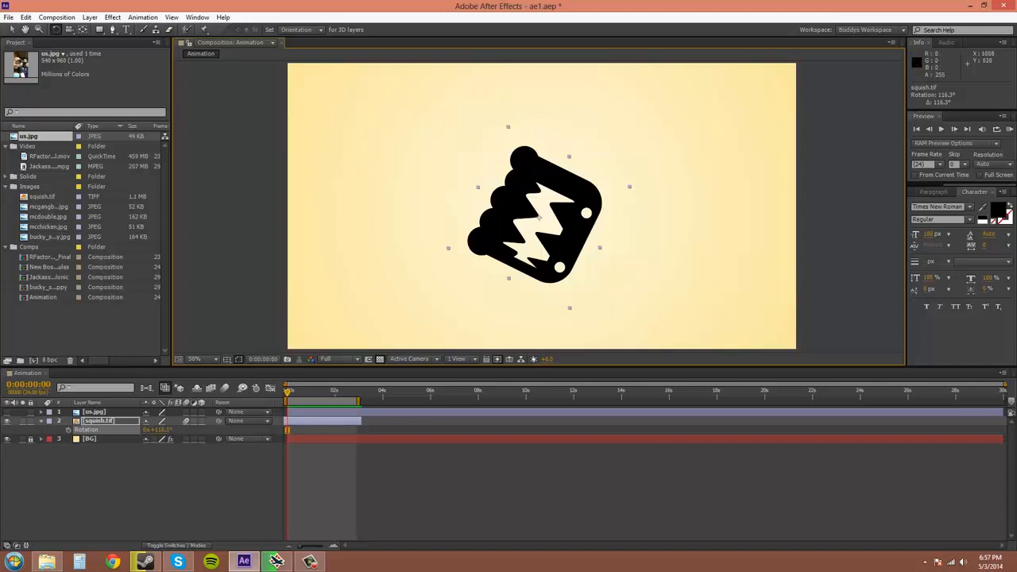
Rotate the squish.tif monster with the Rotation tool to one full revolution (1x+0.0°) and alternate between the Selection and Rotation tools
drag(568, 228, 538, 195)
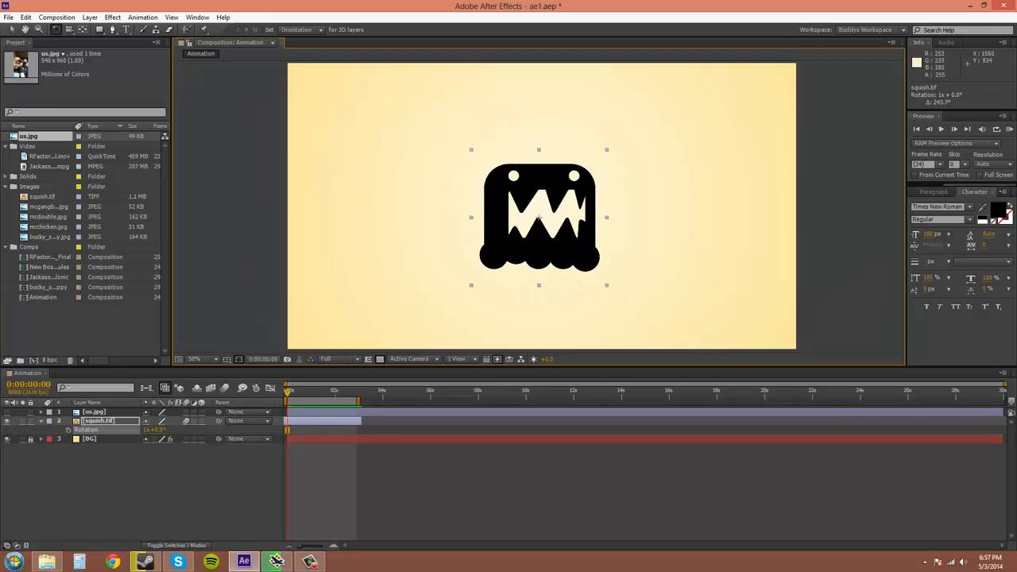
key(v)
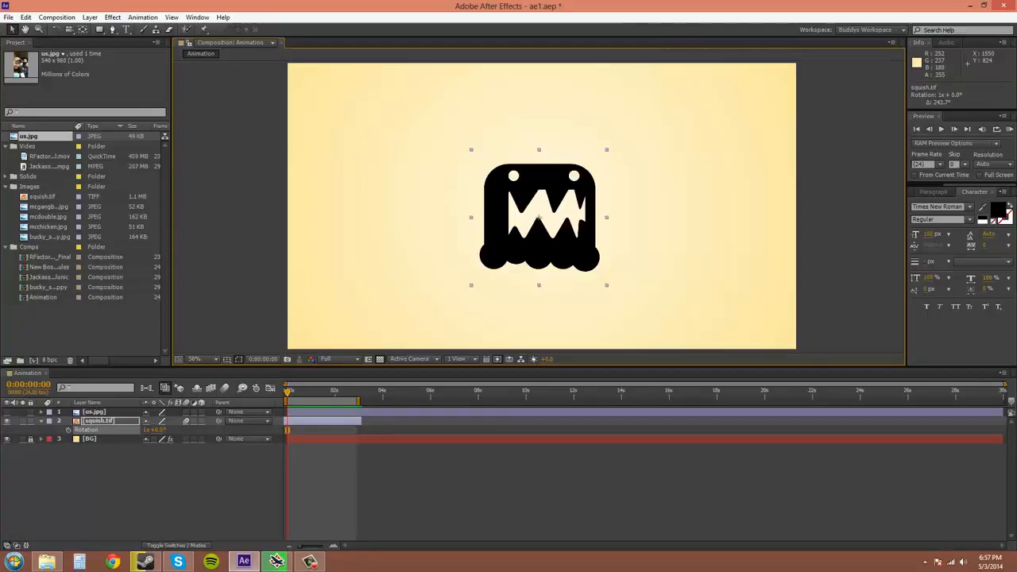
key(w)
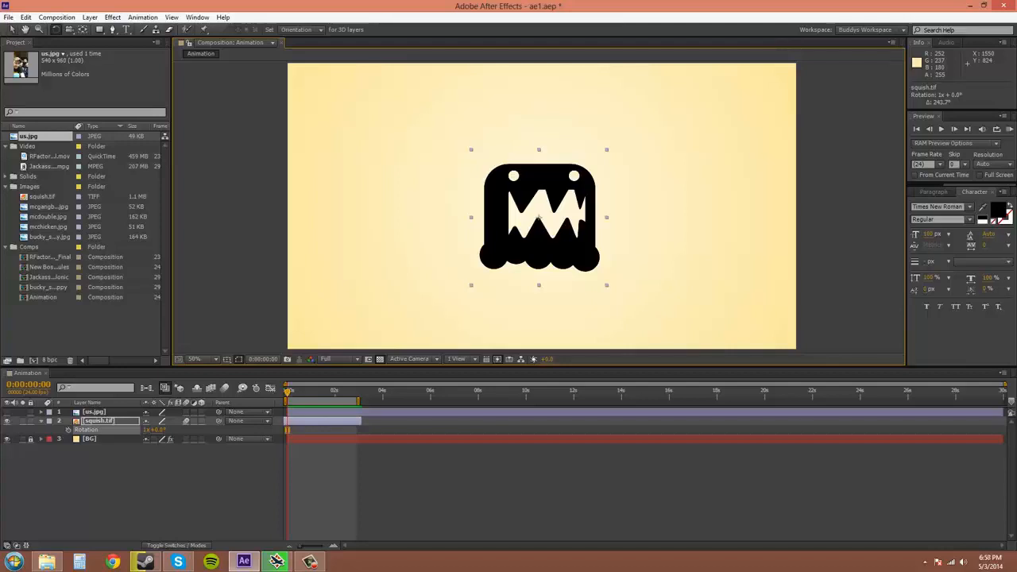
key(v)
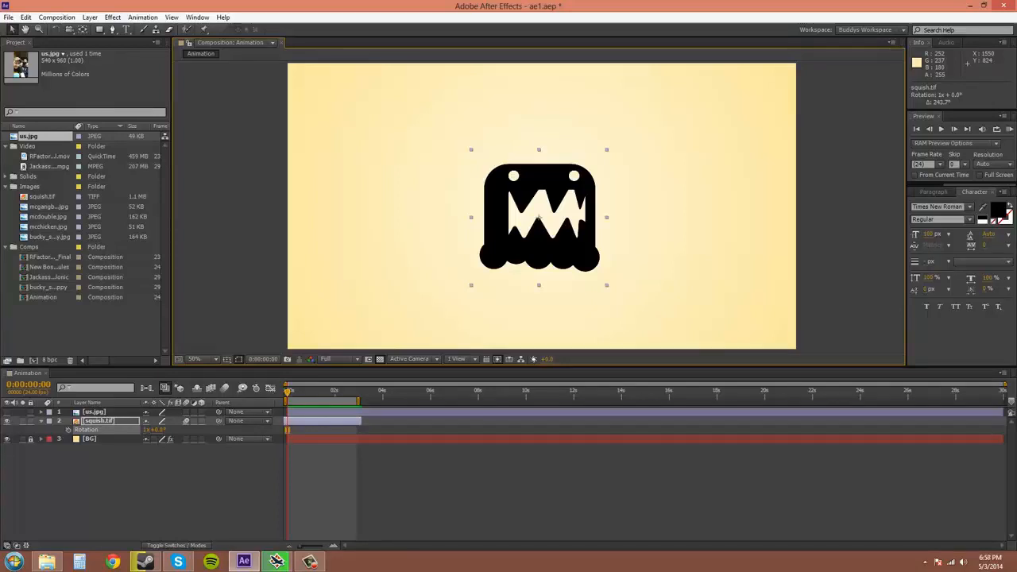
key(w)
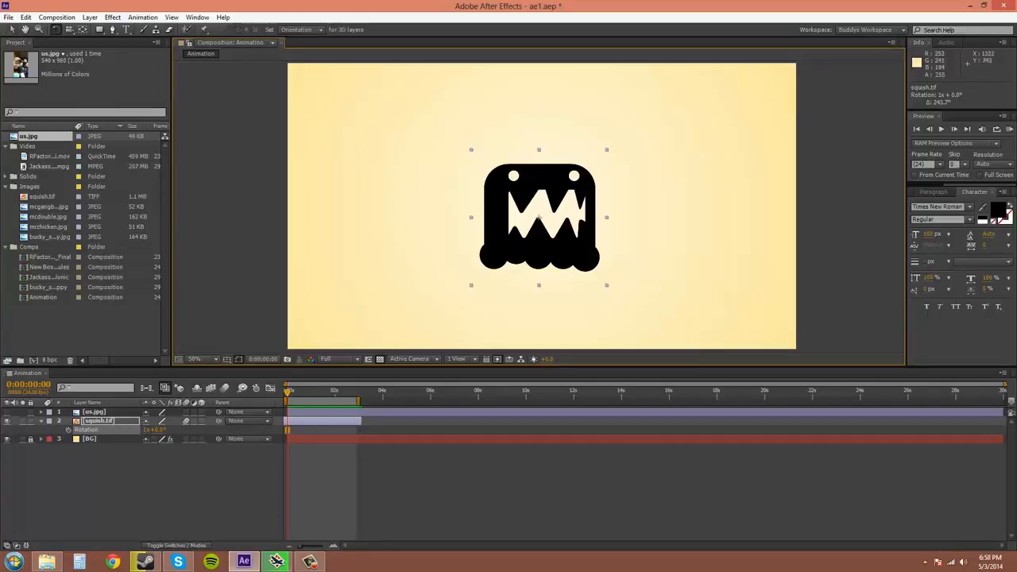
key(v)
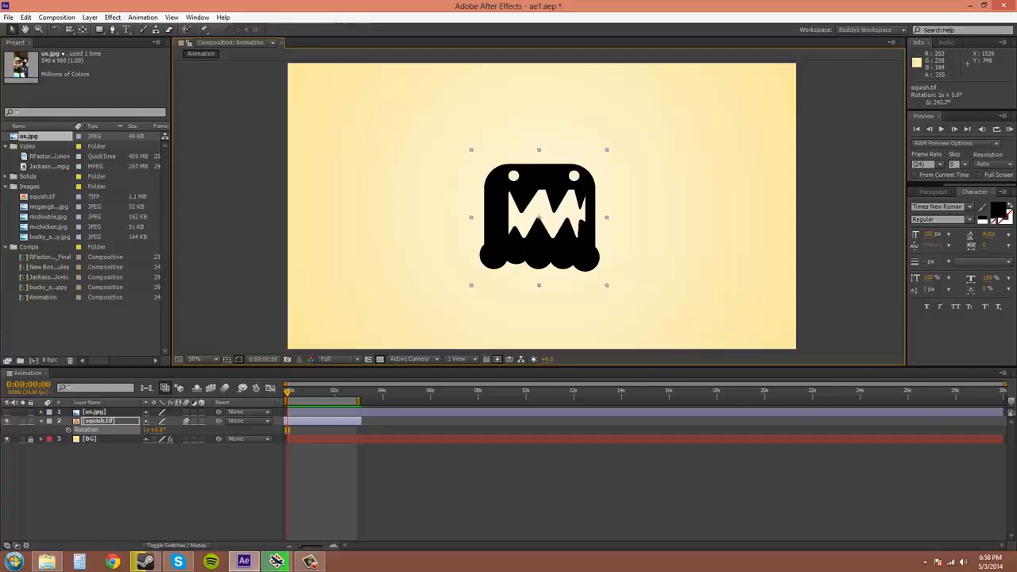
key(w)
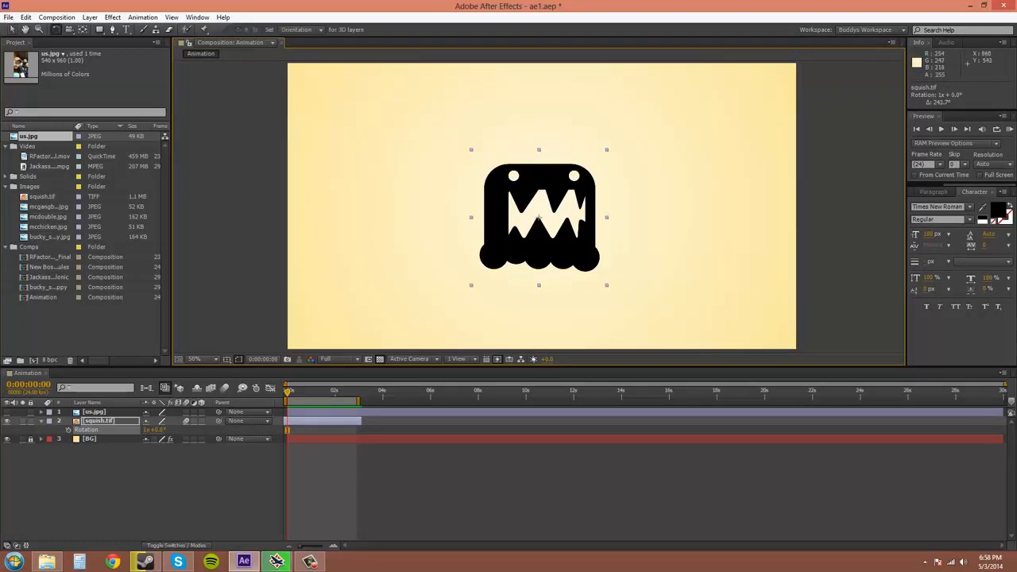
Try rotating the squish.tif monster freehand to about 323°, undo the rotation and return to the Selection tool
drag(613, 198, 584, 161)
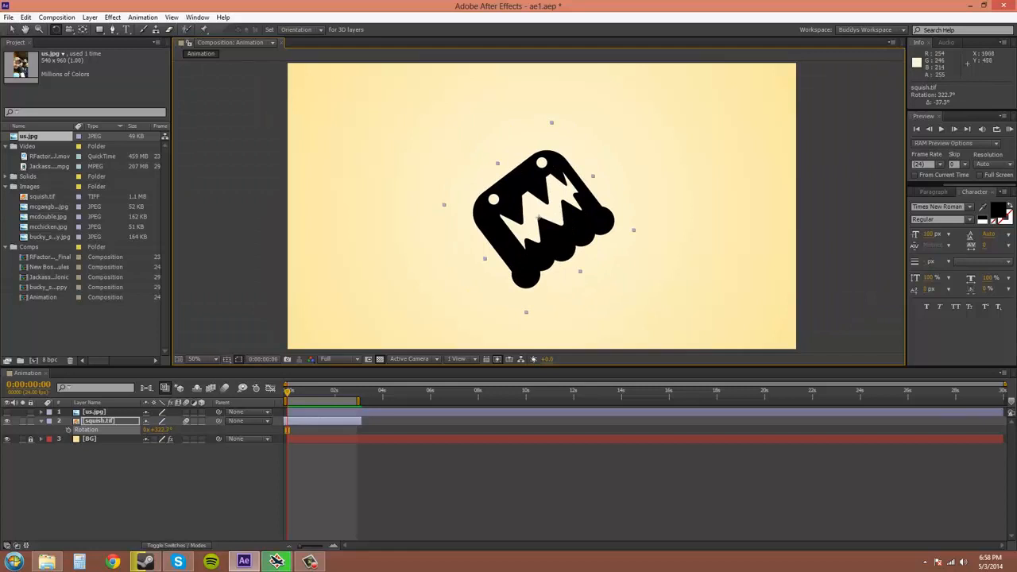
key(ctrl+z)
key(v)
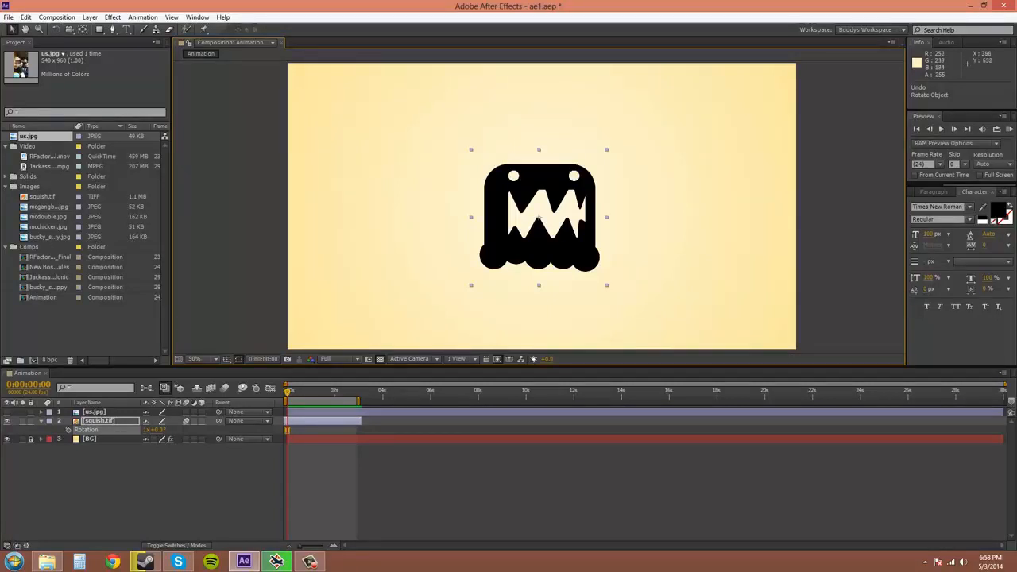
Rotate the squish.tif monster freehand to about 331° and try moving it with the Selection tool, undoing the move
key(w)
drag(535, 171, 532, 312)
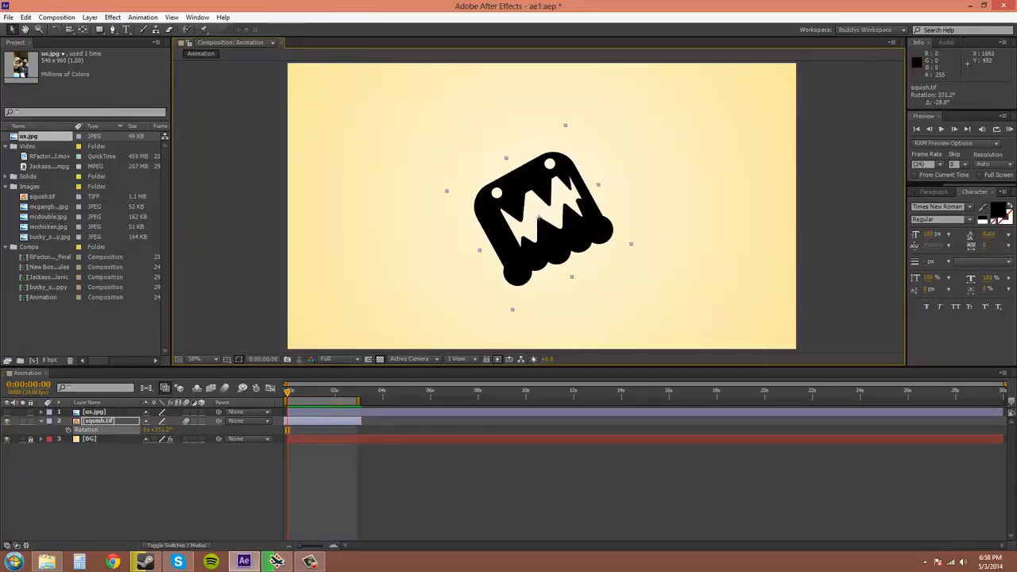
mouse_move(592, 204)
mouse_down()
mouse_move(616, 225)
mouse_move(584, 193)
mouse_up()
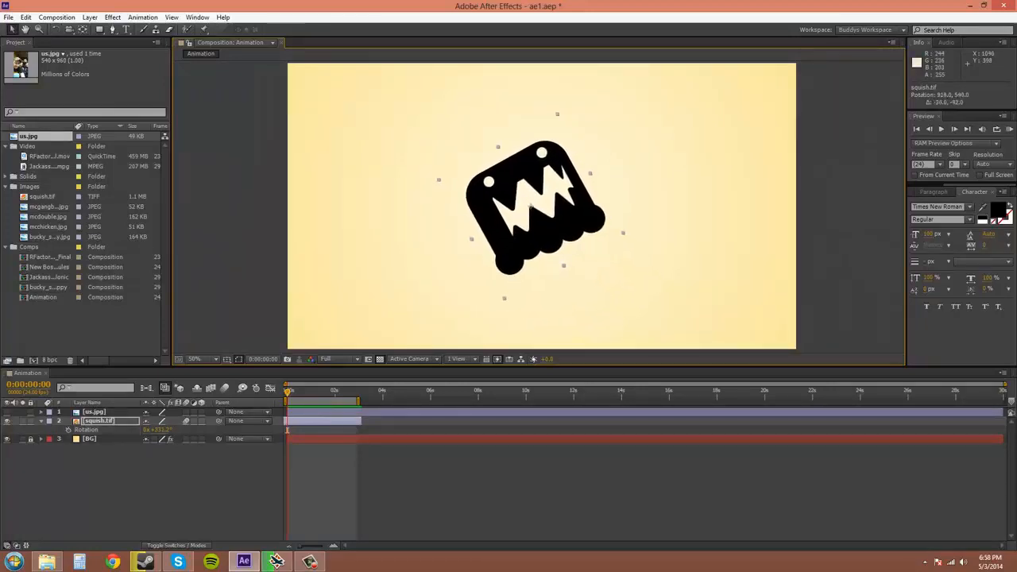
key(ctrl+z)
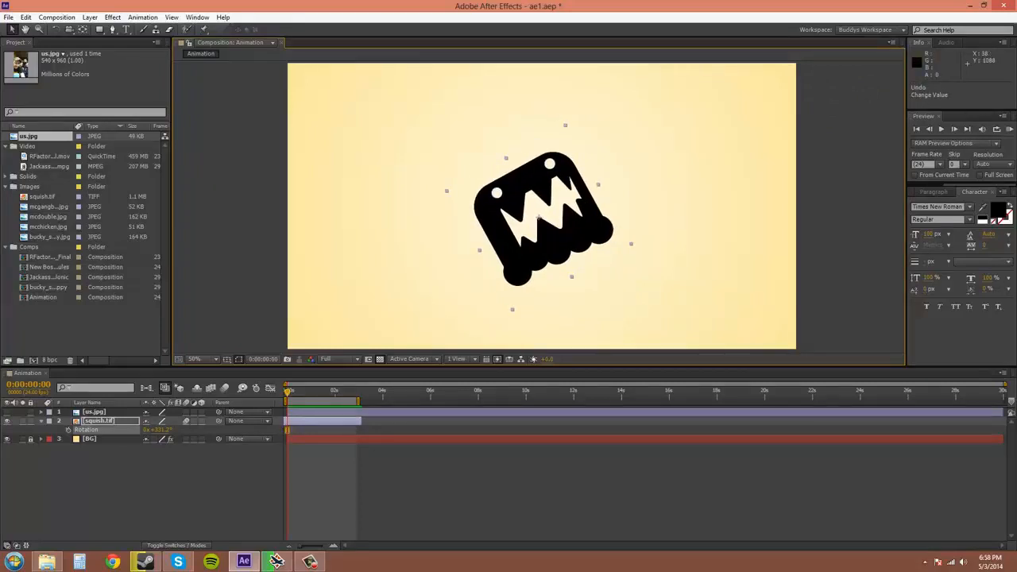
Set the squish.tif layer's Rotation to 100° and reset it to 0°
click(164, 430)
text(100)
key(Return)
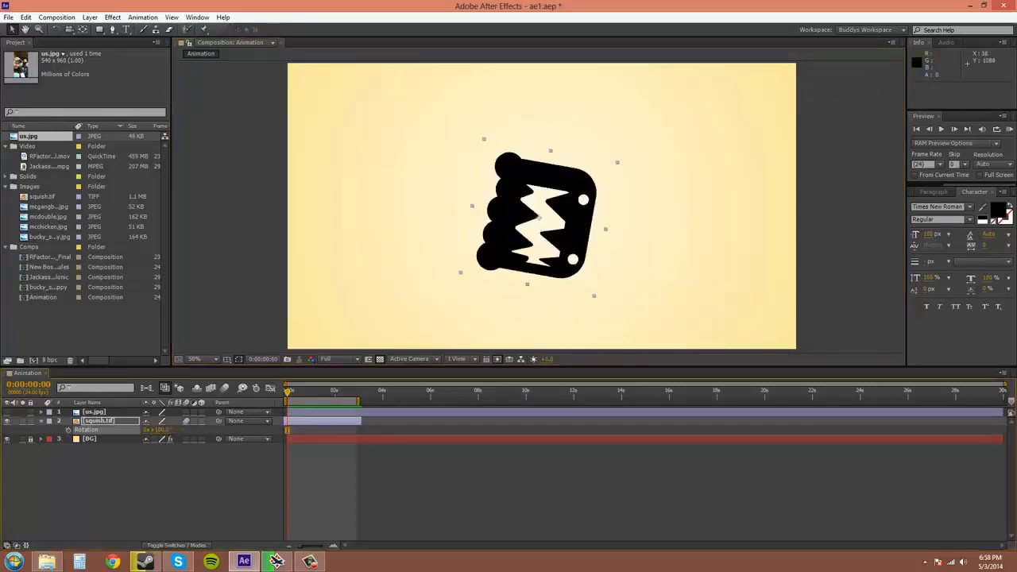
click(157, 429)
text(0)
key(Return)
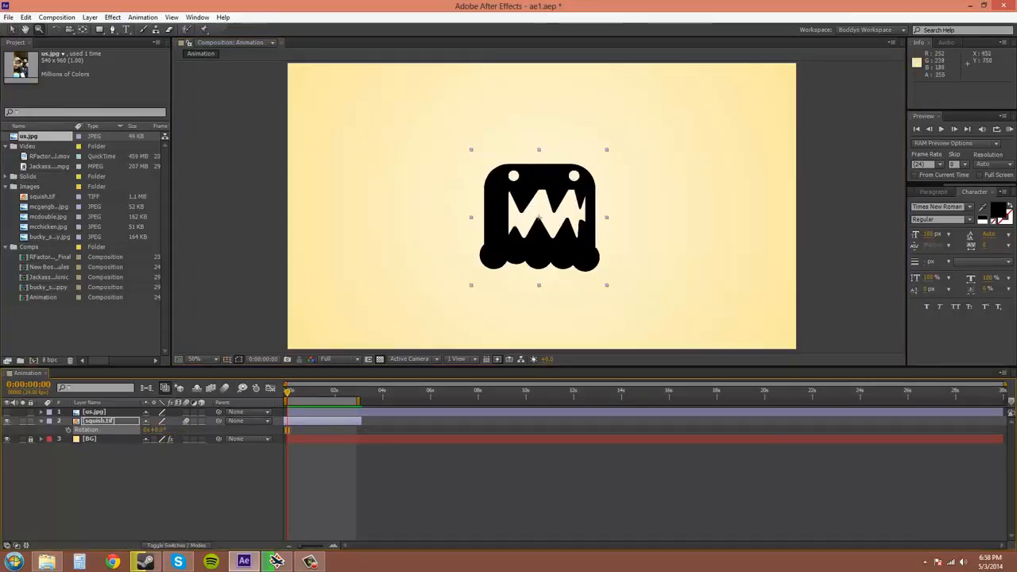
Switch from the Rotation tool to the Selection tool and back to the Rotation tool
key(w)
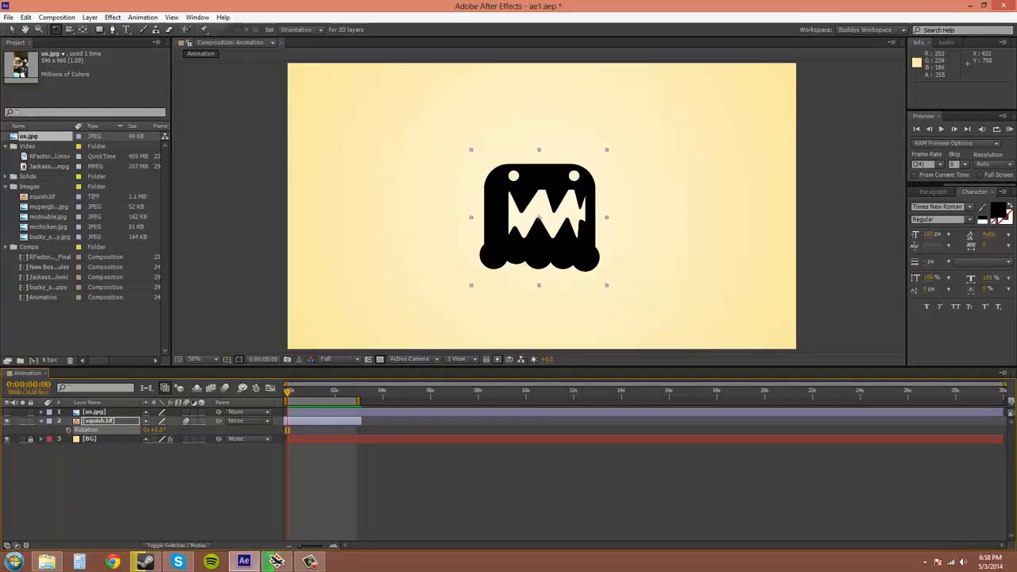
key(v)
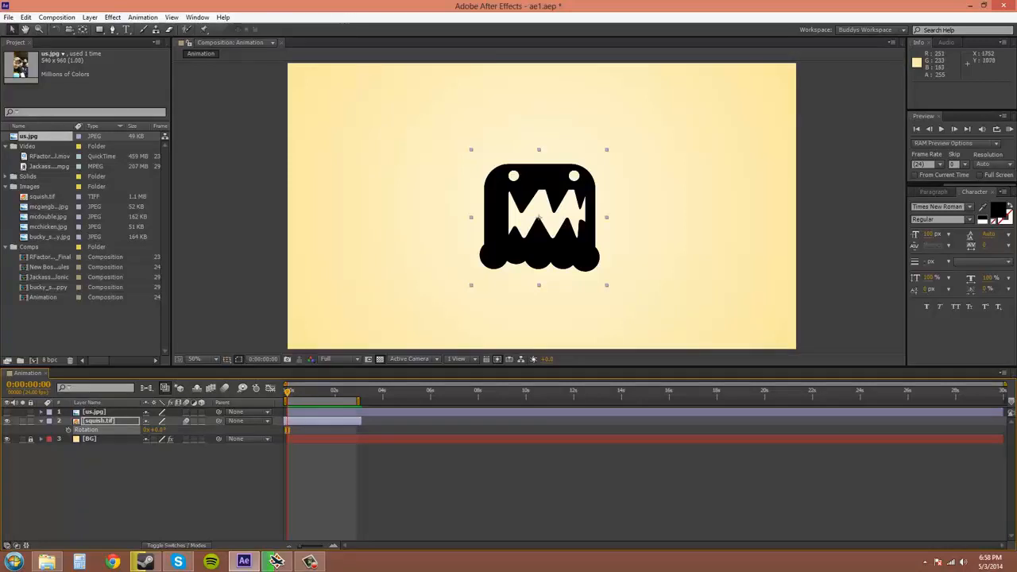
key(w)
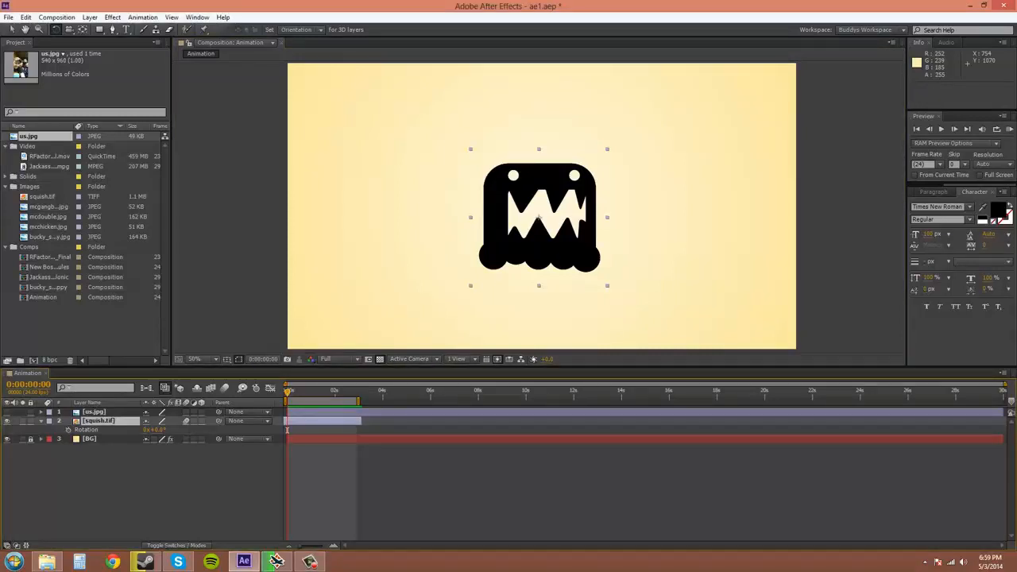
Rotate the squish.tif layer to 90° and back to 0° in 10° increments, and deselect it
drag(158, 429, 172, 430)
key(shift+KP_Add)
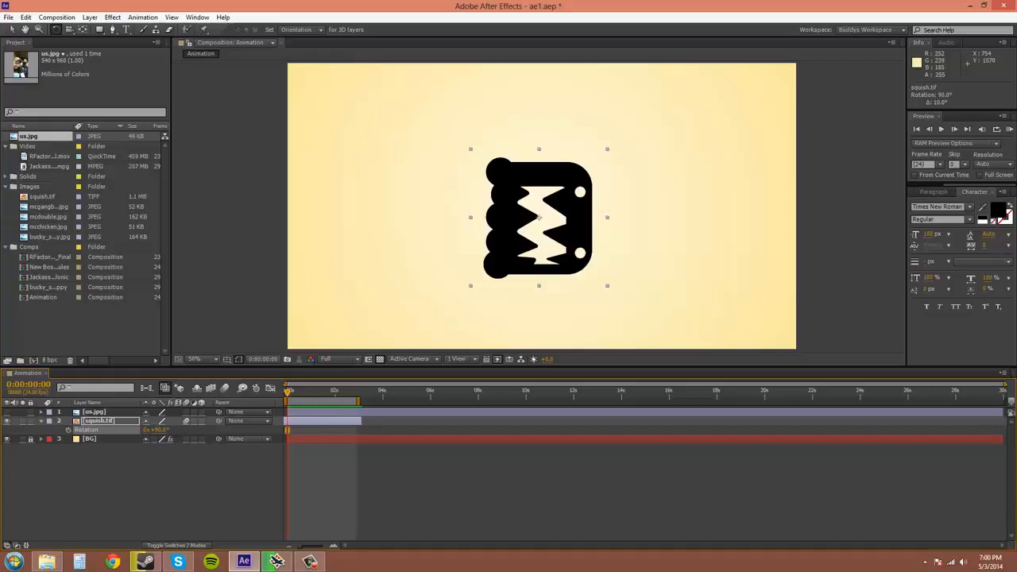
key(shift+KP_Subtract)
key(shift+KP_Subtract)
key(shift+KP_Subtract)
key(shift+KP_Subtract)
key(shift+KP_Subtract)
key(shift+KP_Subtract)
key(shift+KP_Subtract)
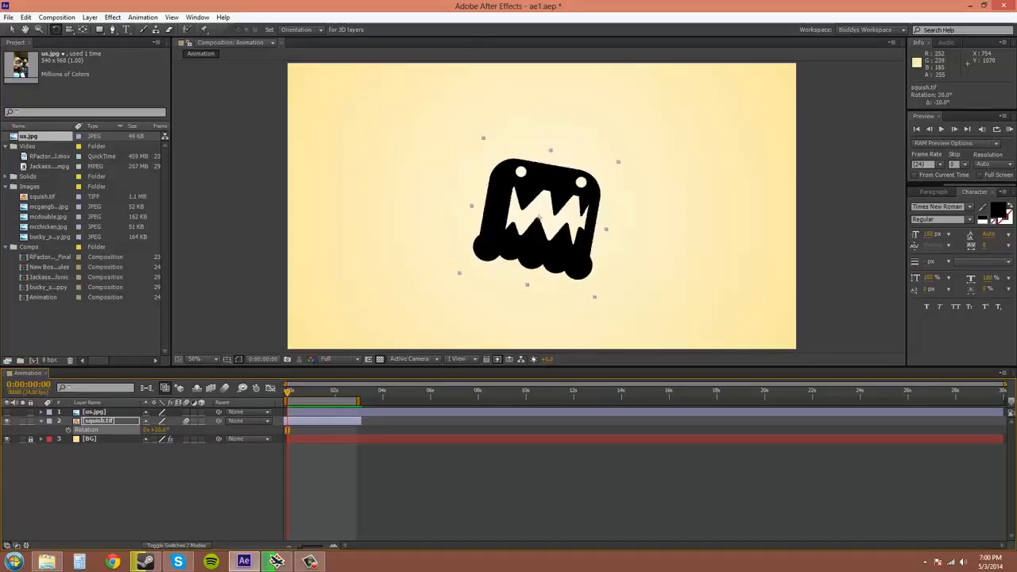
key(shift+KP_Subtract)
key(shift+KP_Subtract)
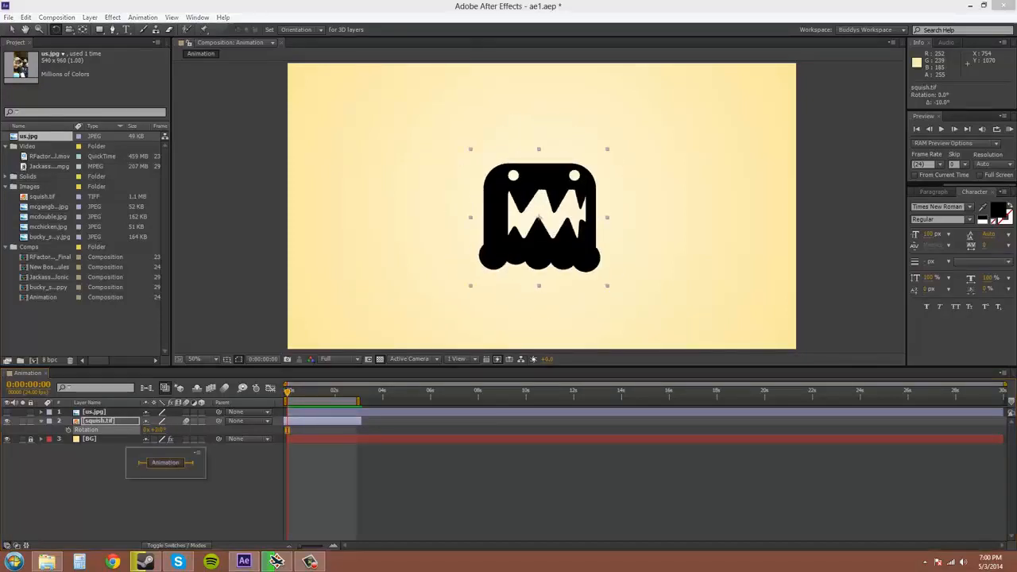
click(238, 484)
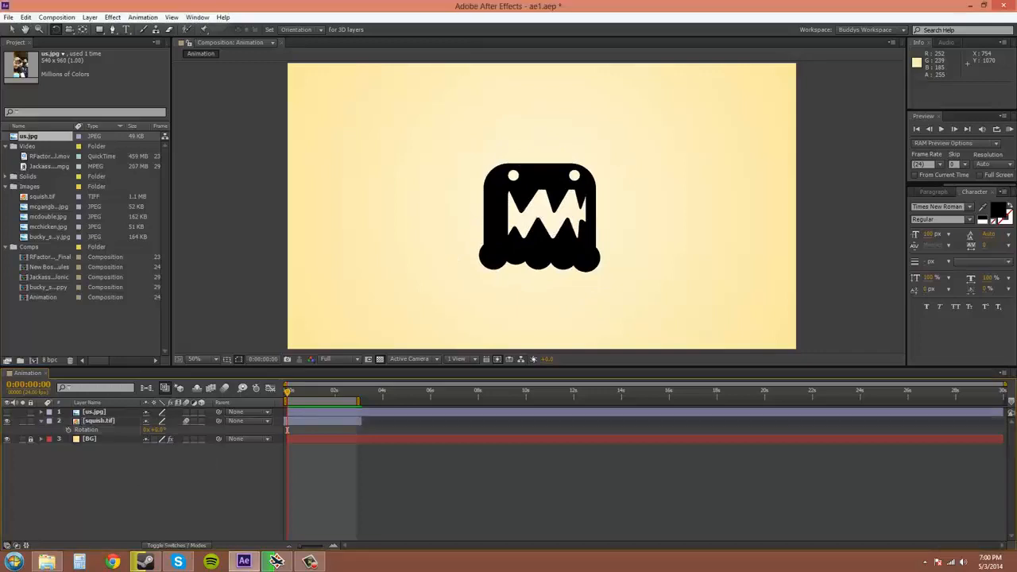
Reselect the squish.tif layer and nudge its Rotation in 1° increments, ending at 0°
click(99, 421)
drag(159, 429, 158, 430)
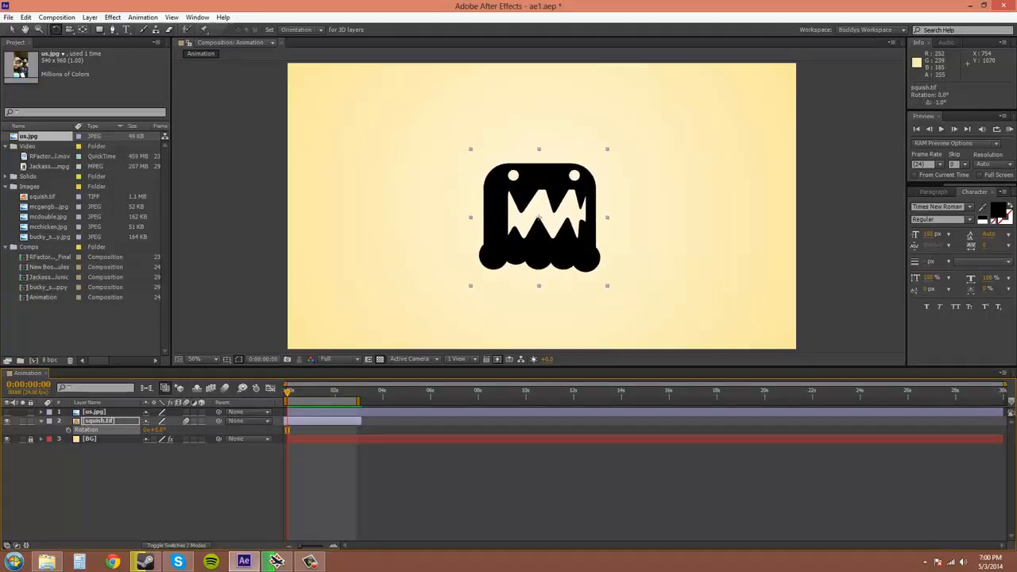
click(275, 562)
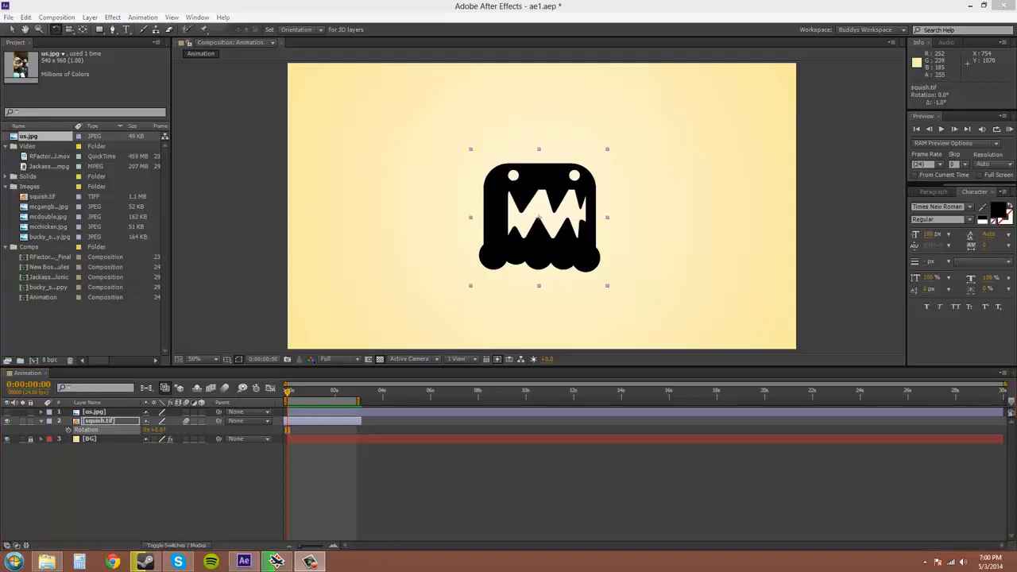
Try rotating the squish.tif layer to 2x+226° and to about 1x+113°, resetting the rotation after each
drag(160, 430, 661, 429)
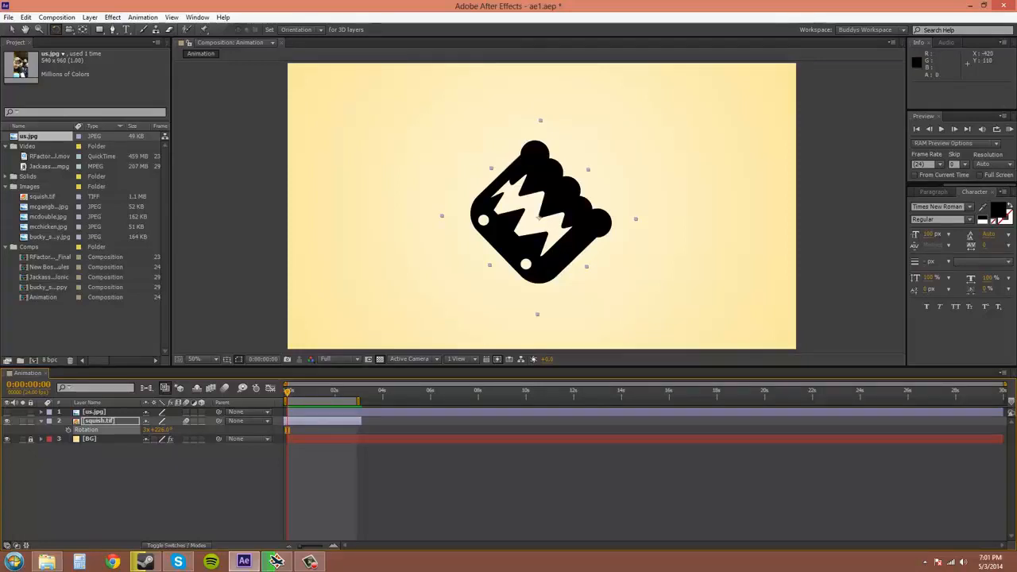
double_click(55, 30)
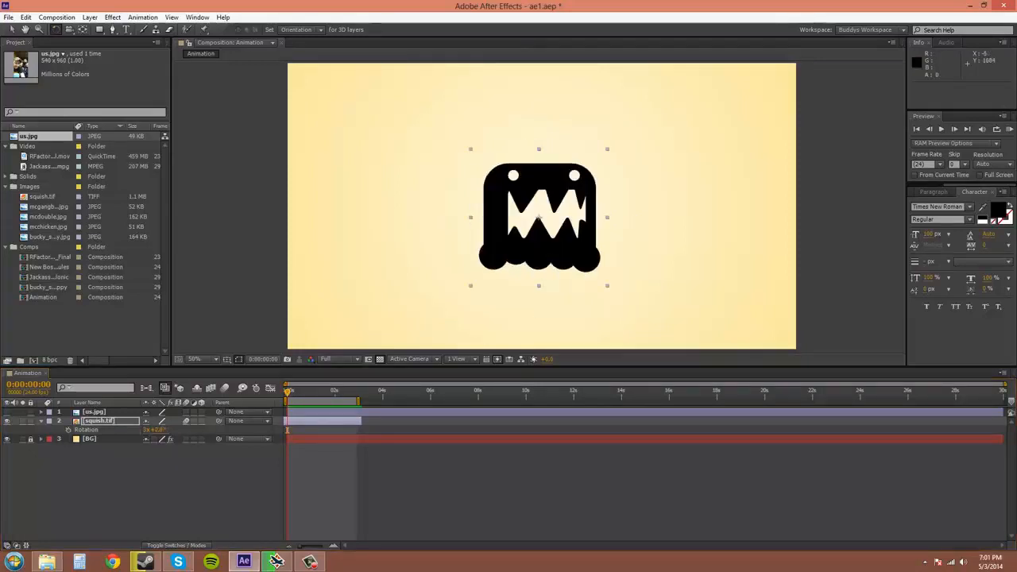
drag(159, 430, 528, 429)
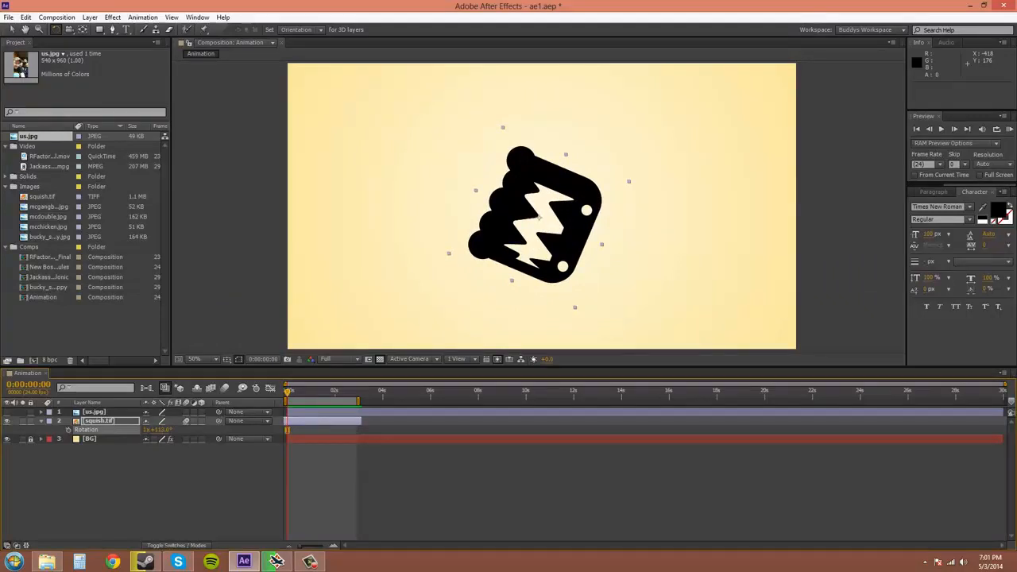
key(ctrl+z)
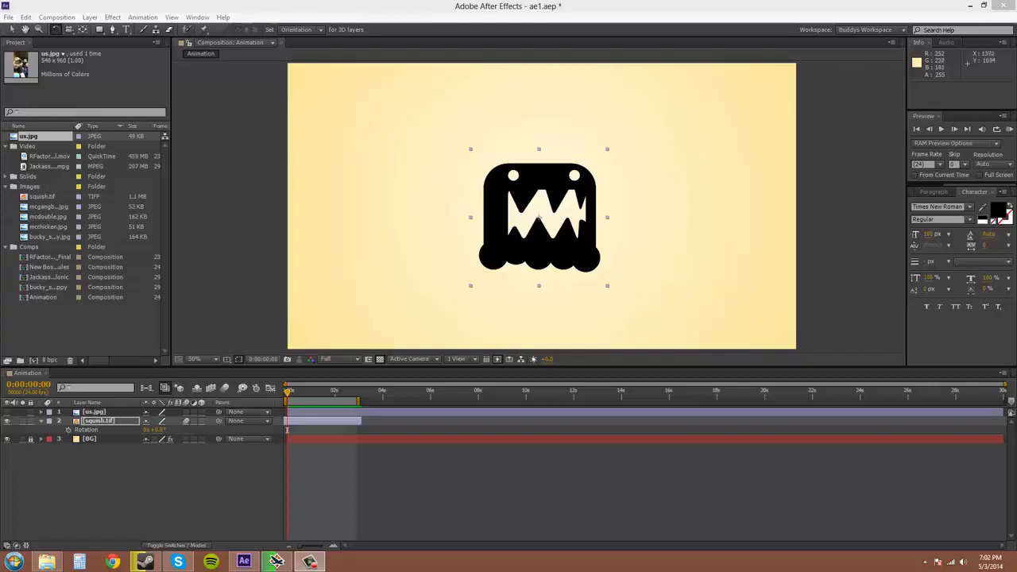
Collapse the squish.tif layer's lone Rotation property and expand its full set of Transform properties
click(41, 421)
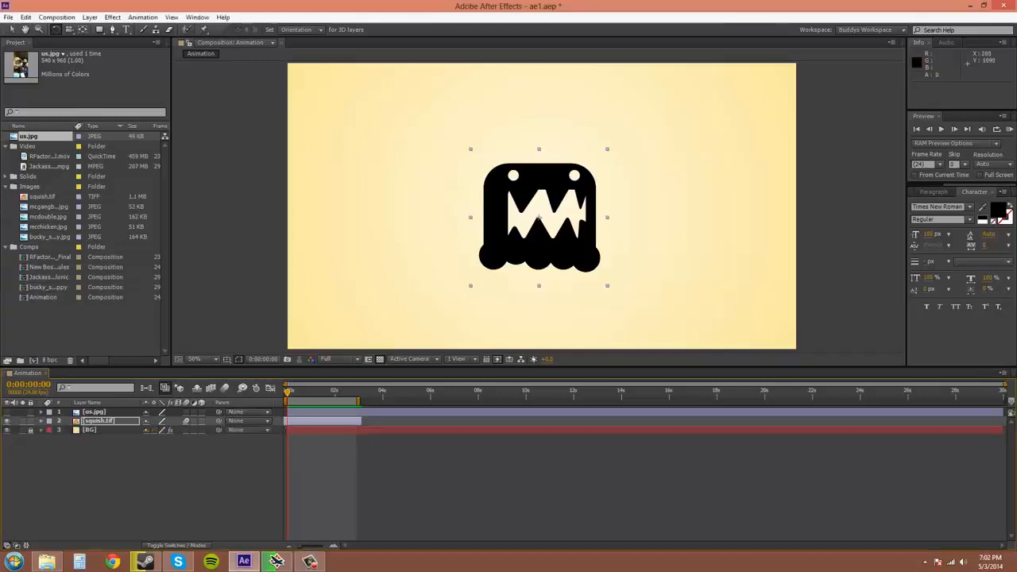
click(41, 421)
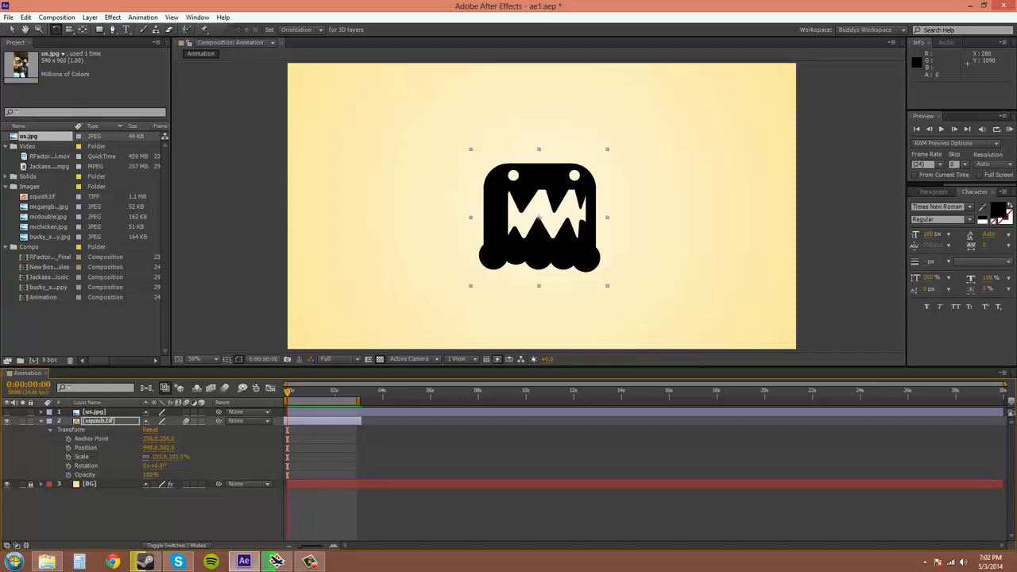